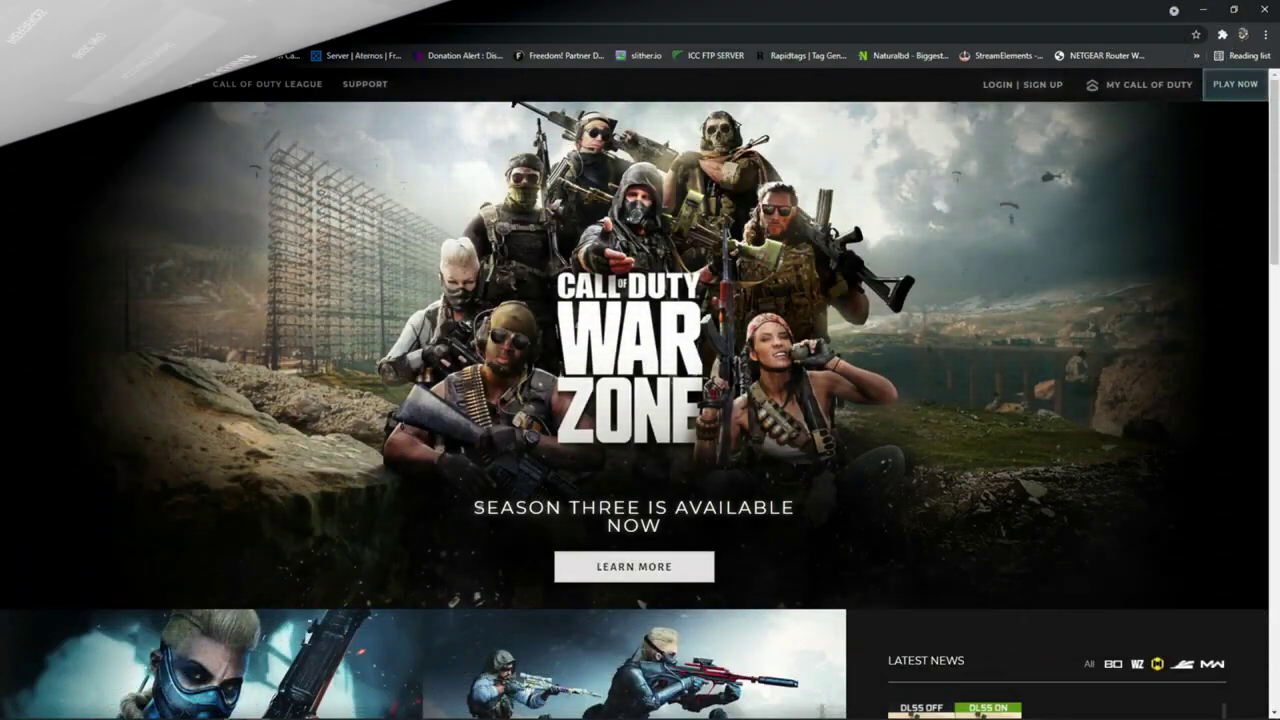
# - Finish the Call of Duty signup without a network account and confirm the Ready to Go screen
pyautogui.click(100, 35)
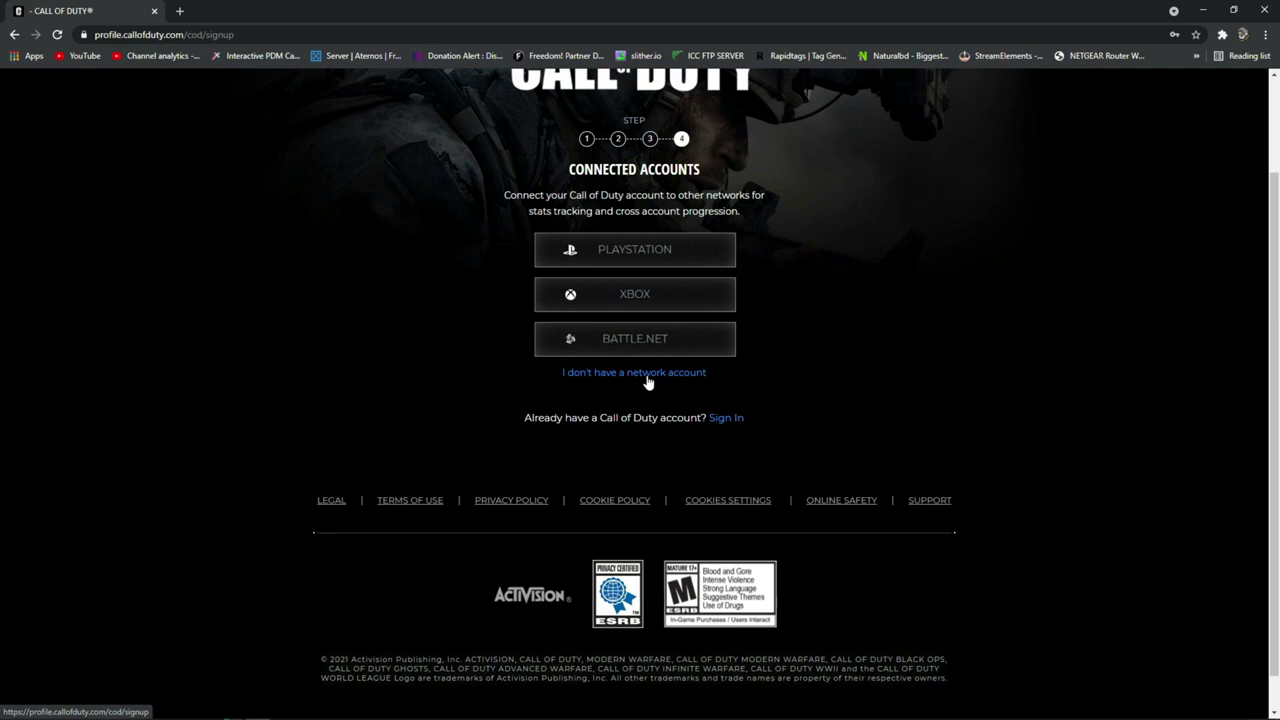
pyautogui.click(646, 375)
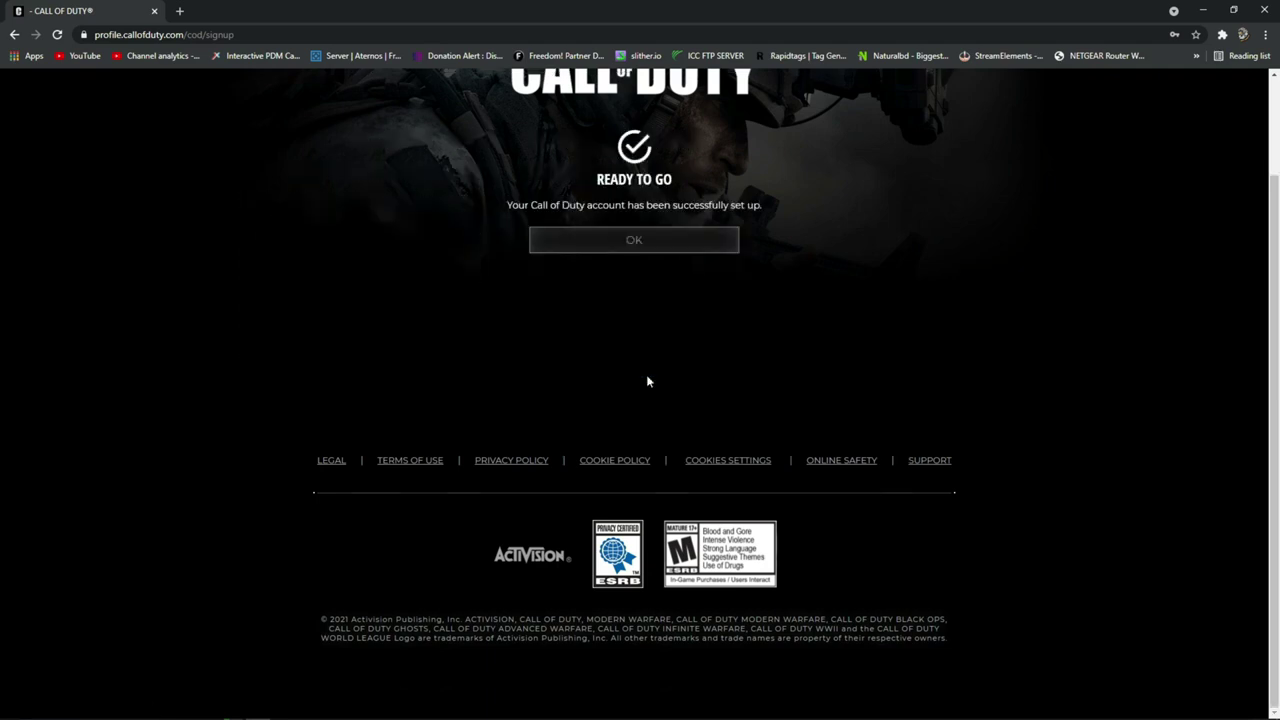
pyautogui.click(659, 246)
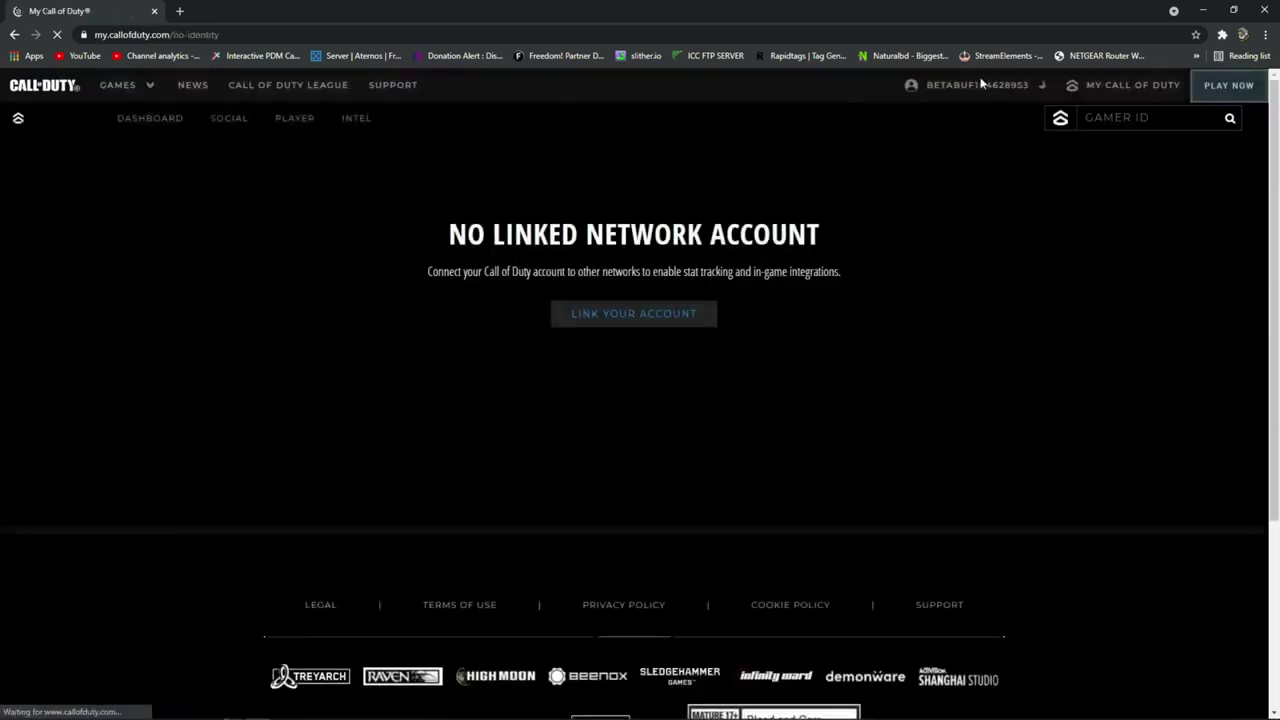
pyautogui.click(980, 84)
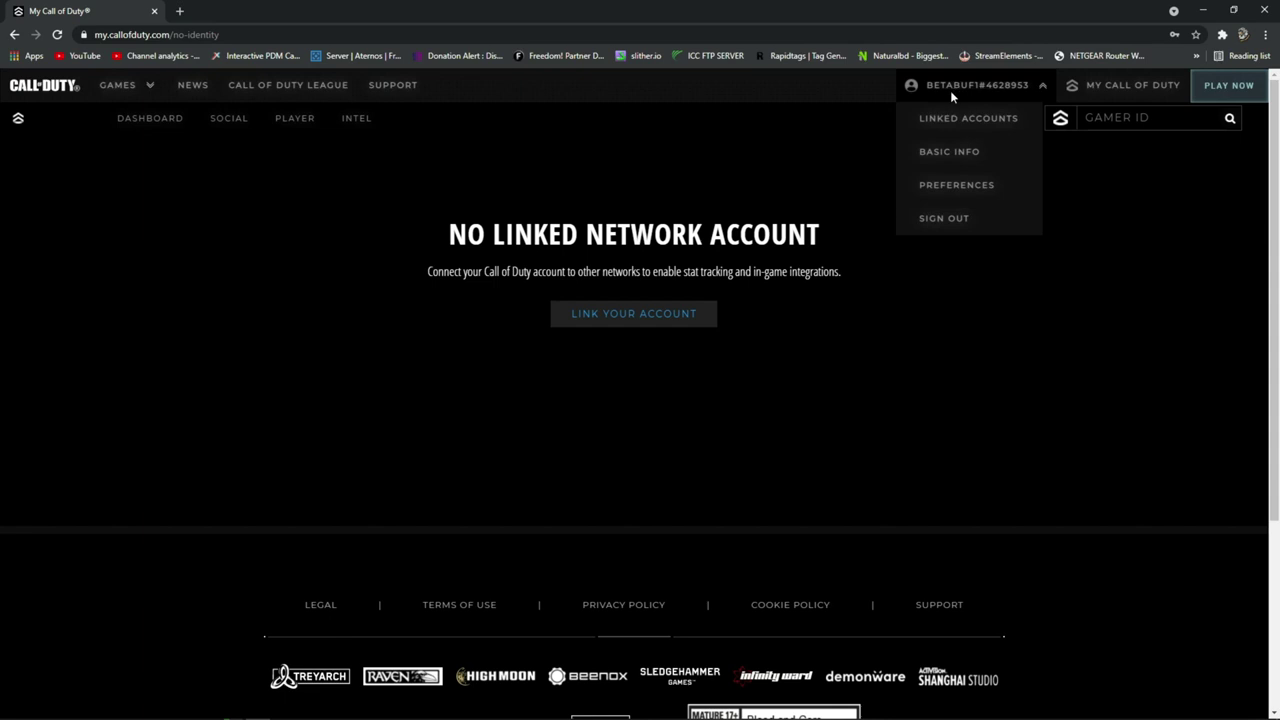
pyautogui.moveTo(926, 85); pyautogui.dragTo(1022, 85)
pyautogui.click(721, 75)
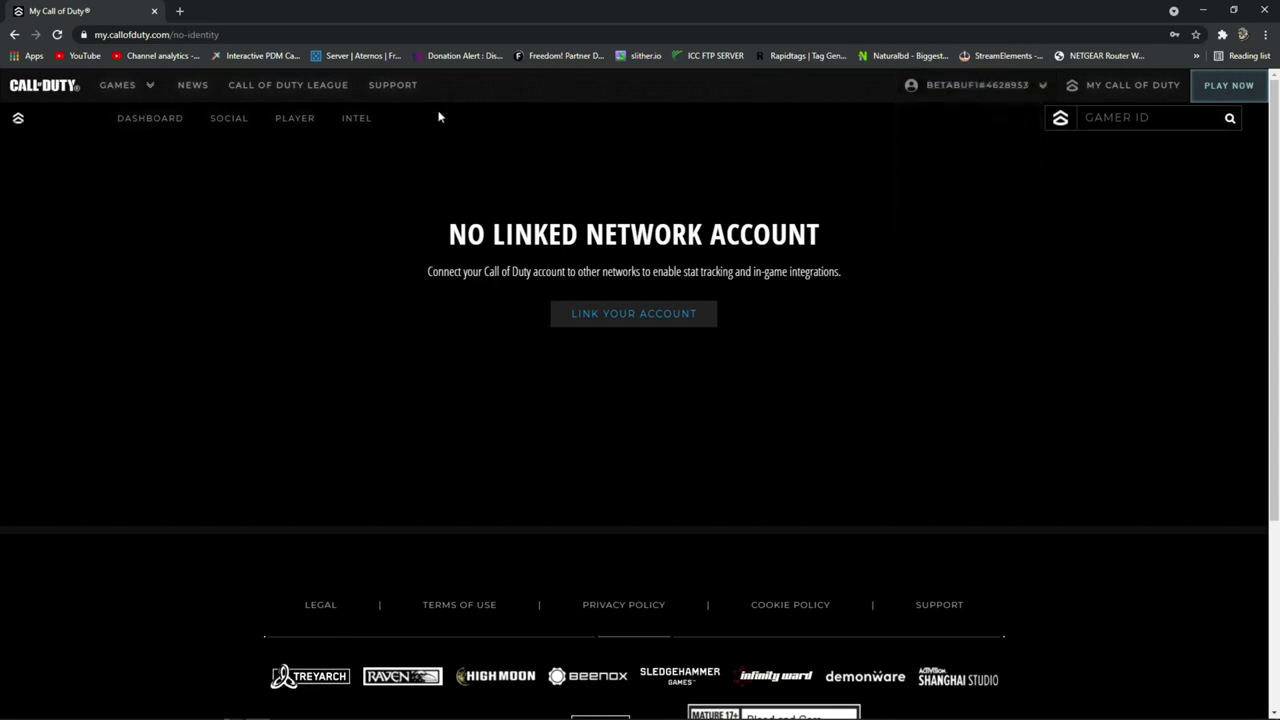
pyautogui.hotkey('ctrl', 't')
pyautogui.write('batt')
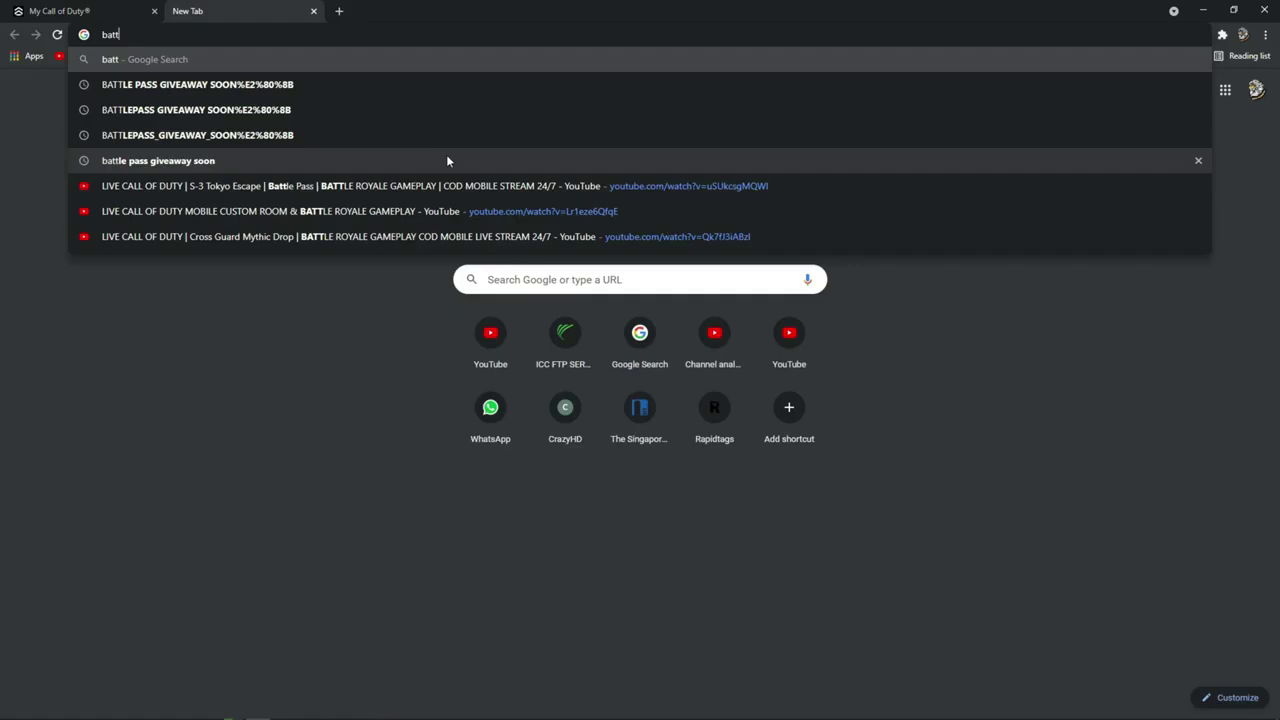
pyautogui.write('le.')
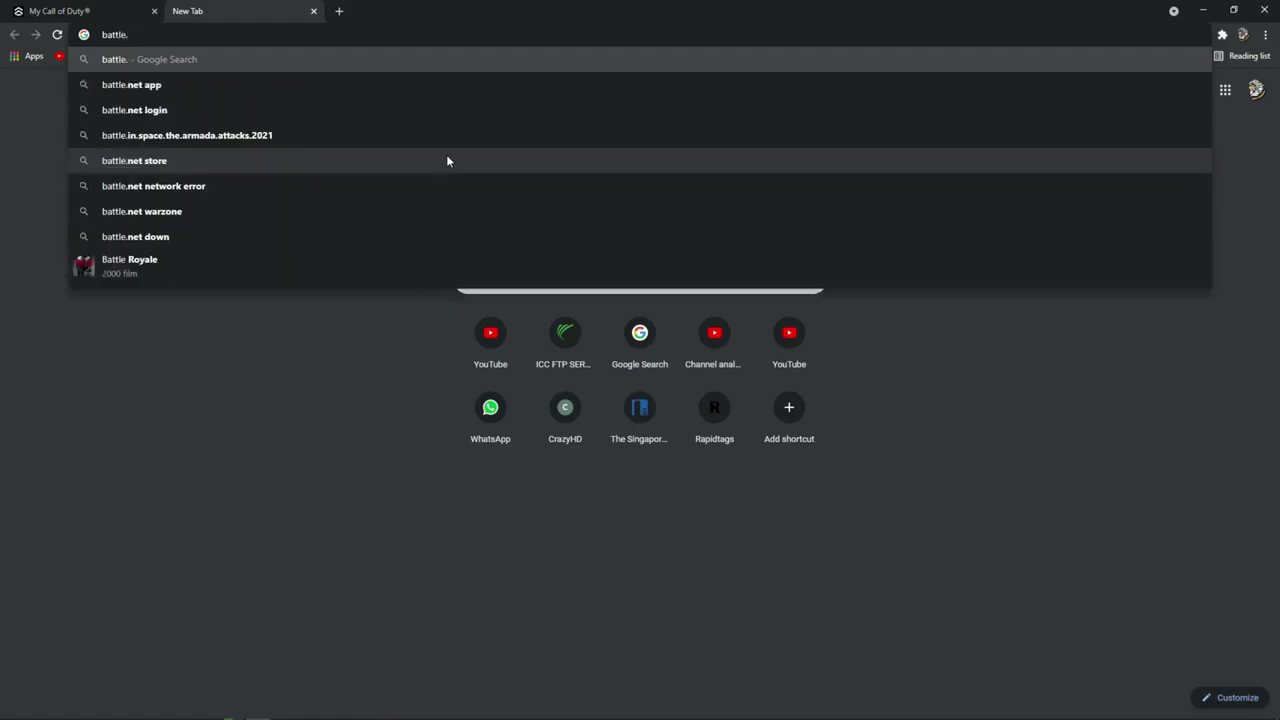
# - Search Google for 'battle.net login' and open the Battle.net Login result
pyautogui.press('Down')
pyautogui.press('Down')
pyautogui.press('Return')
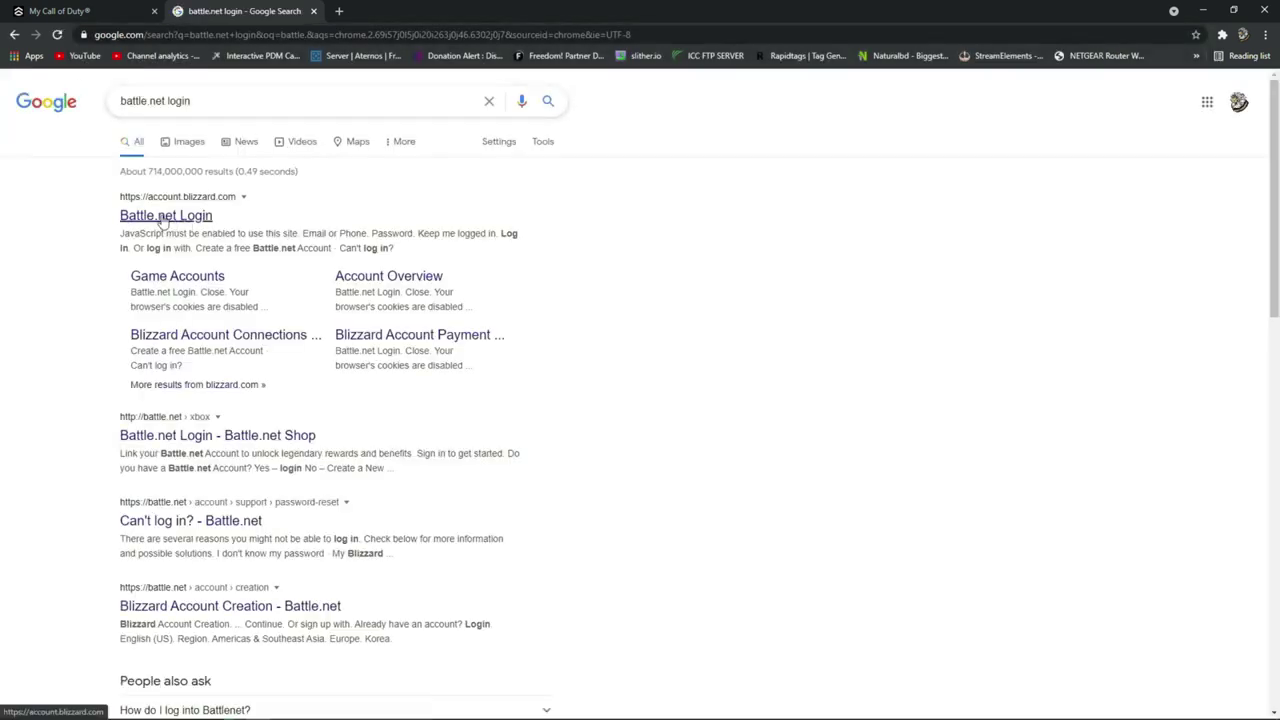
pyautogui.click(165, 217)
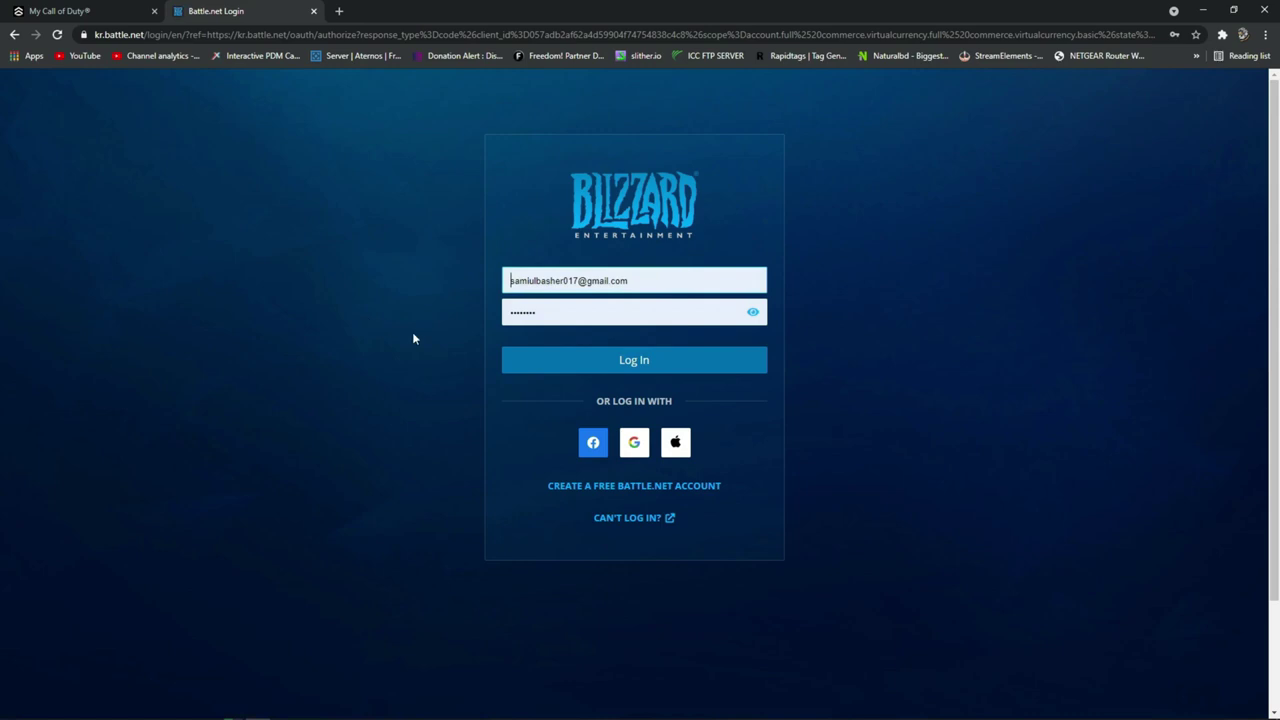
# - Start a free Battle.net account and continue with the prefilled e-mail address
pyautogui.click(685, 375)
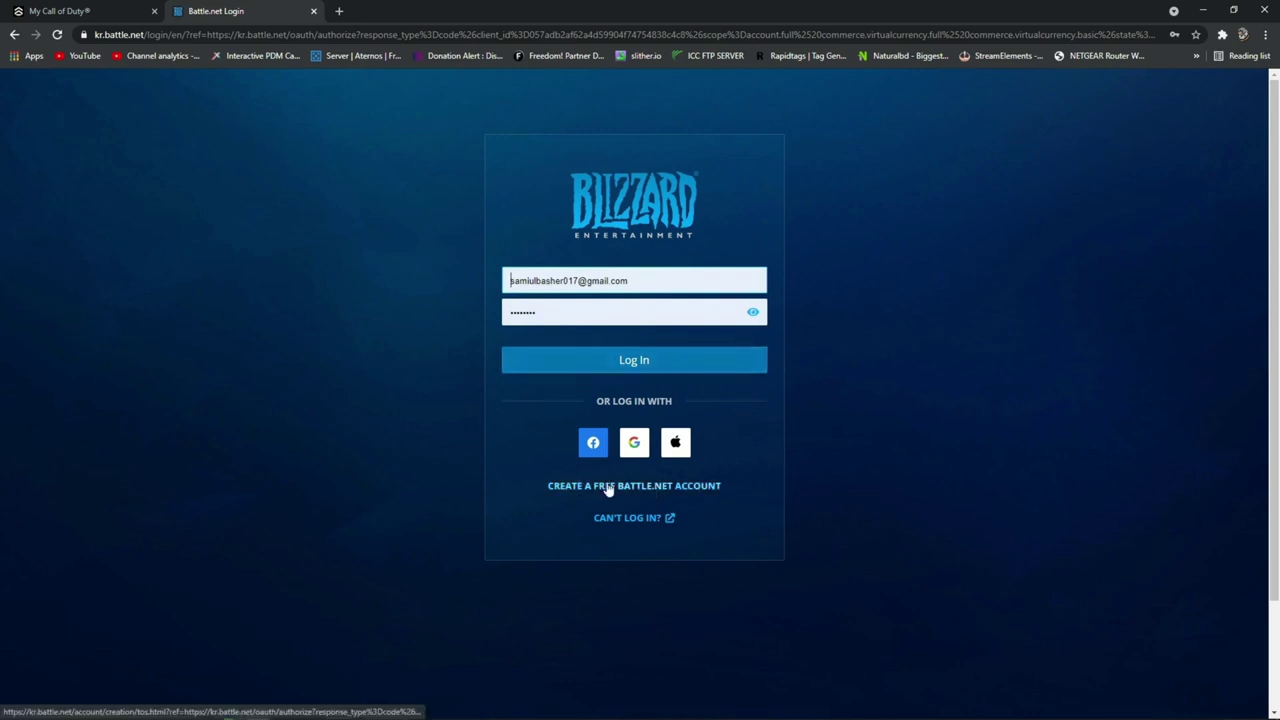
pyautogui.click(655, 487)
pyautogui.press('Tab')
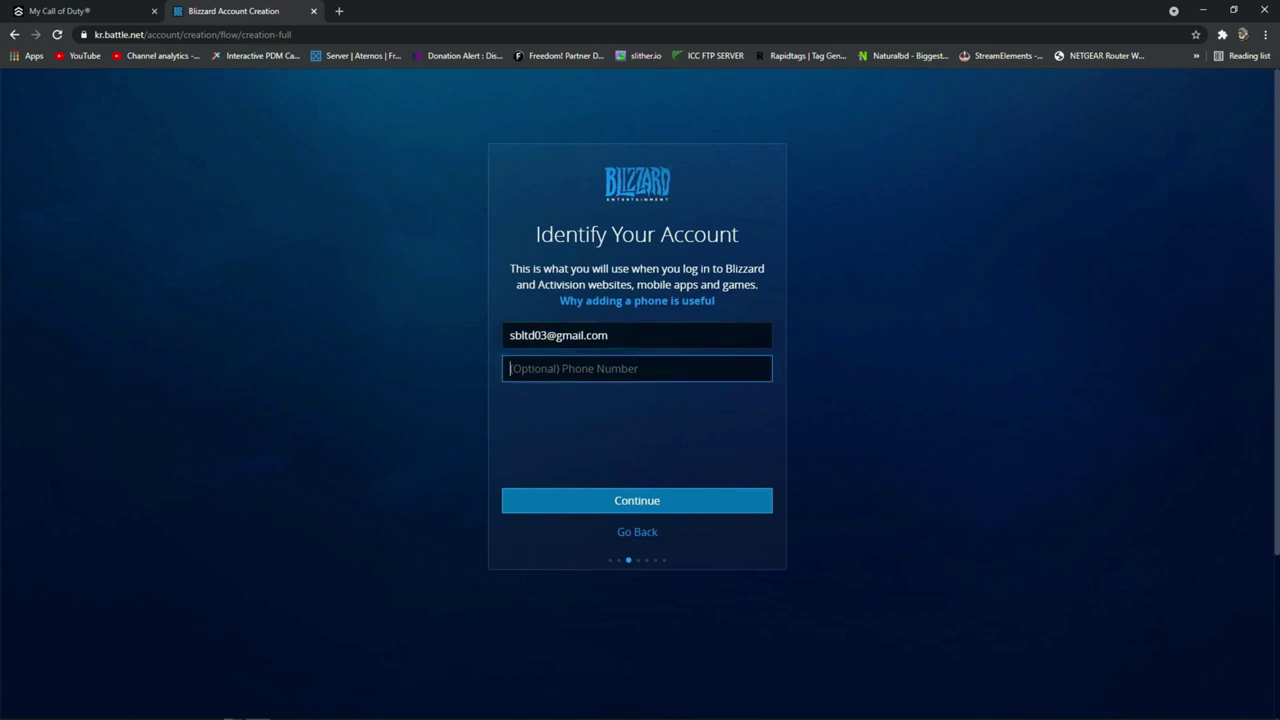
pyautogui.click(628, 415)
pyautogui.moveTo(610, 336); pyautogui.dragTo(423, 361)
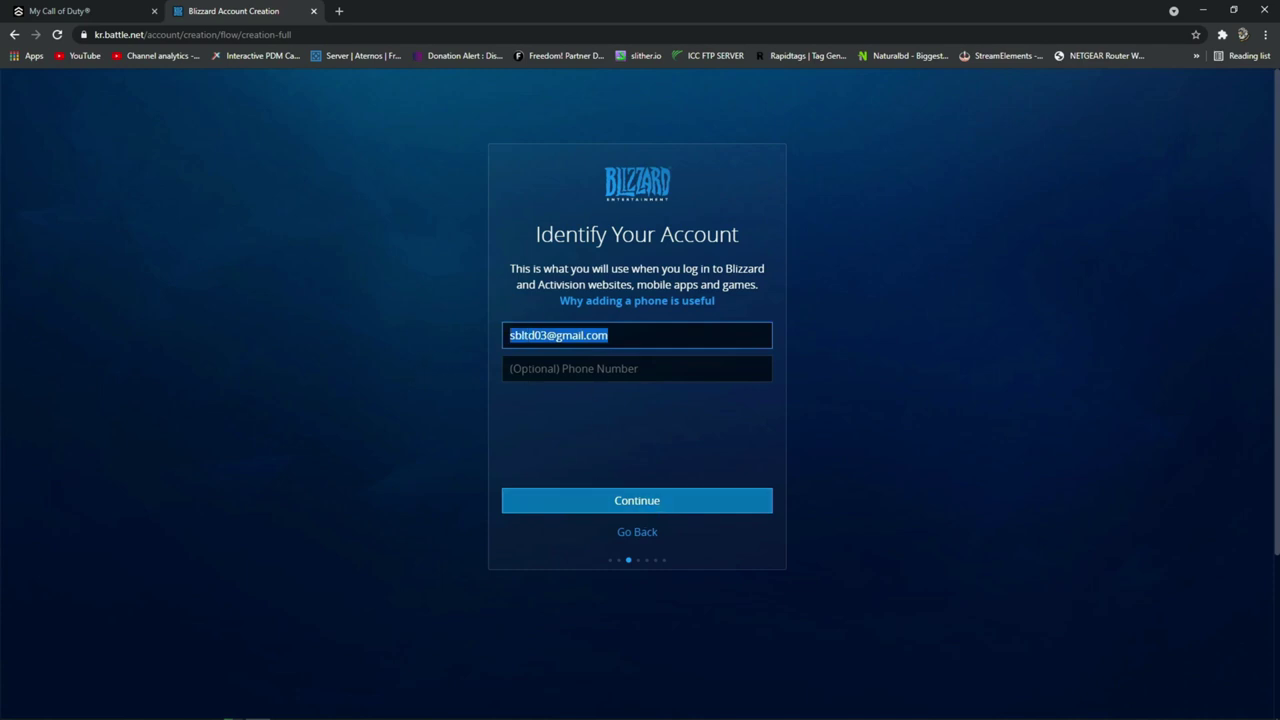
pyautogui.click(680, 512)
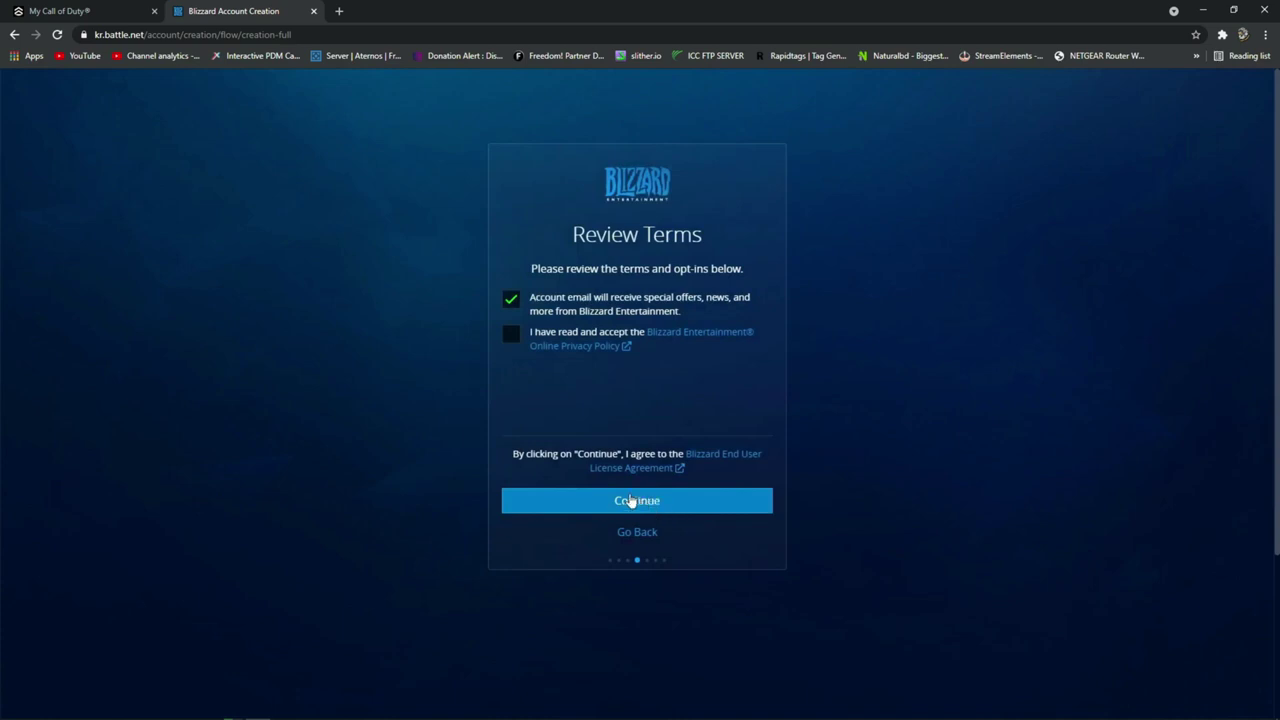
# - Accept the Blizzard privacy policy, submit the sign-up, and return to My Call of Duty
pyautogui.click(509, 340)
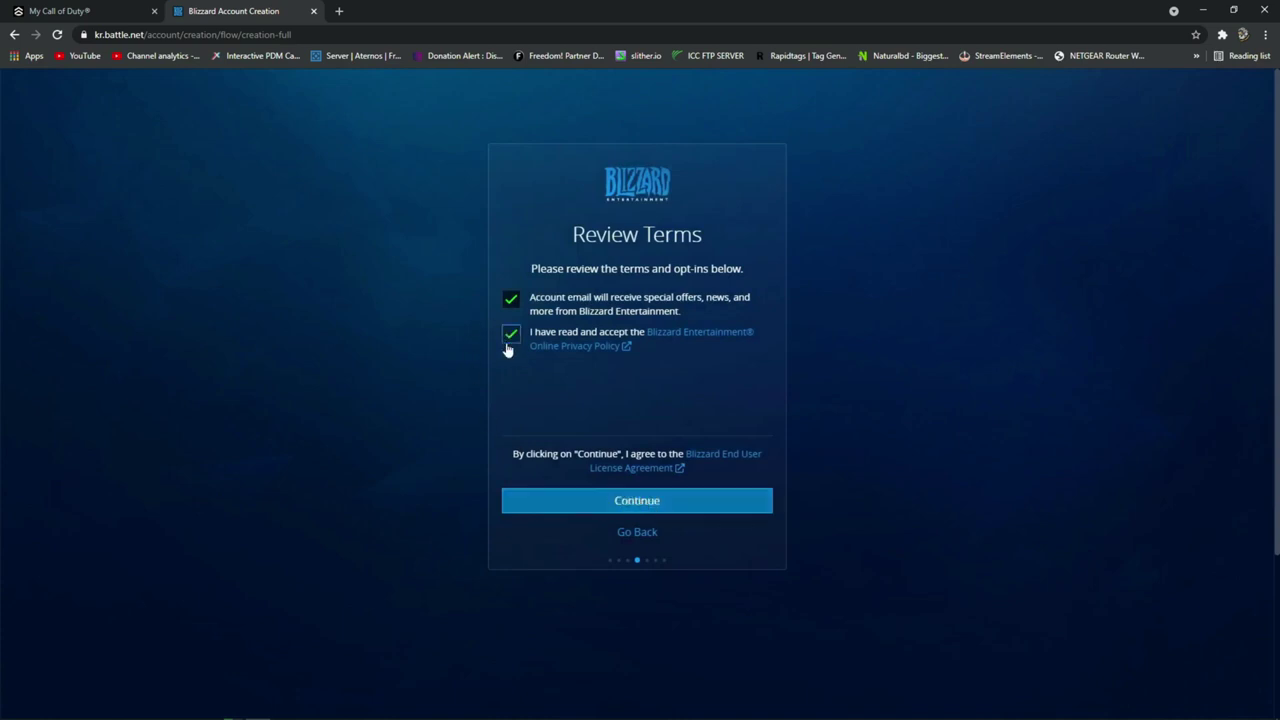
pyautogui.click(645, 499)
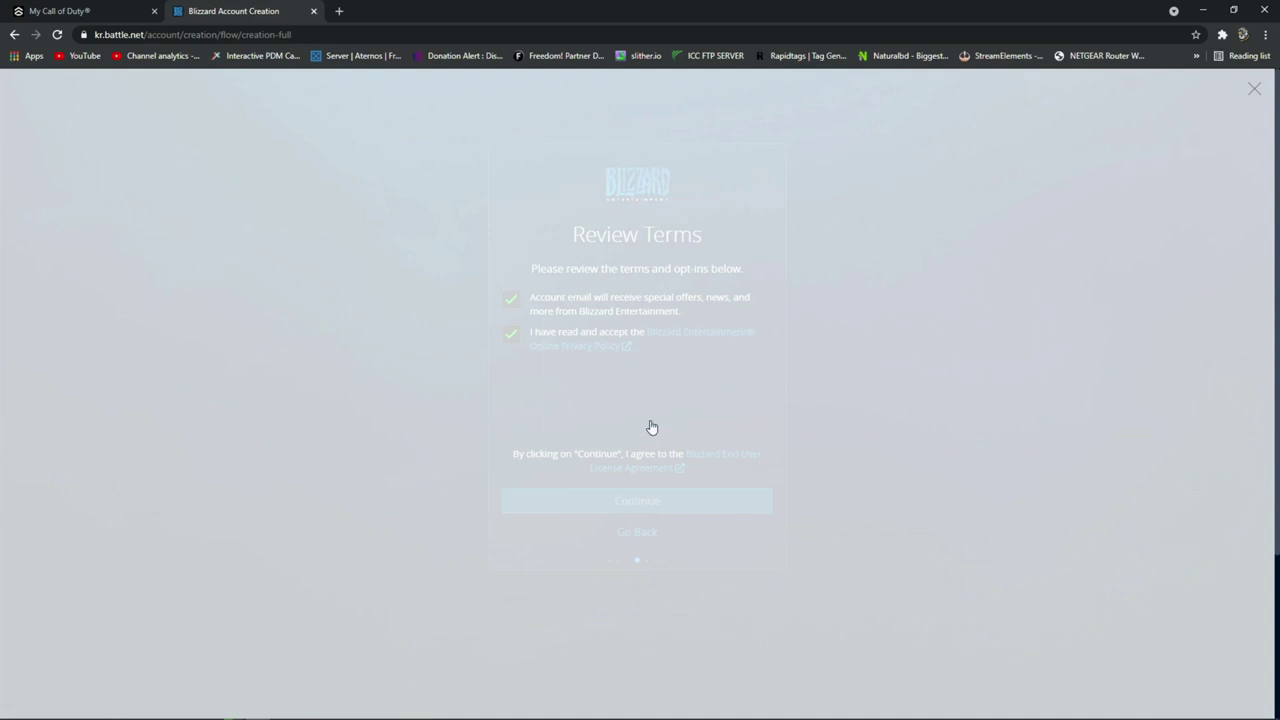
pyautogui.click(80, 11)
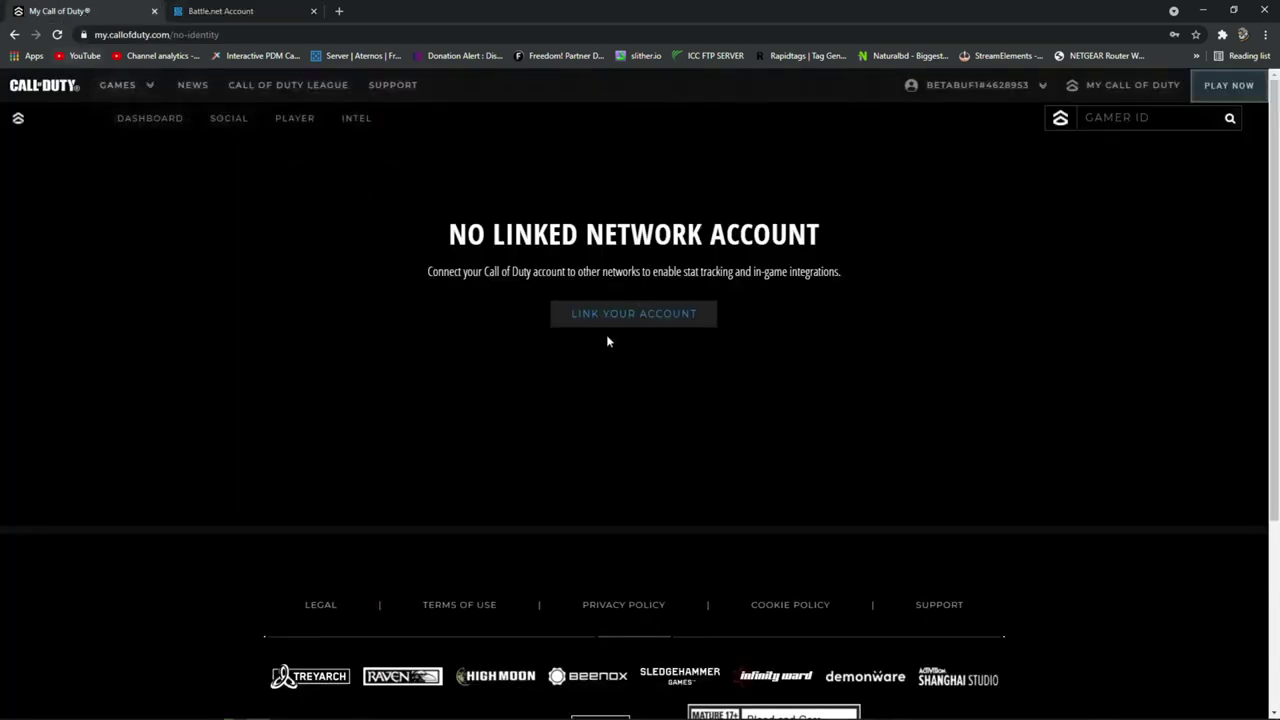
# - Go to the linked accounts settings from the account menu and choose Battle.net linking
pyautogui.click(1005, 90)
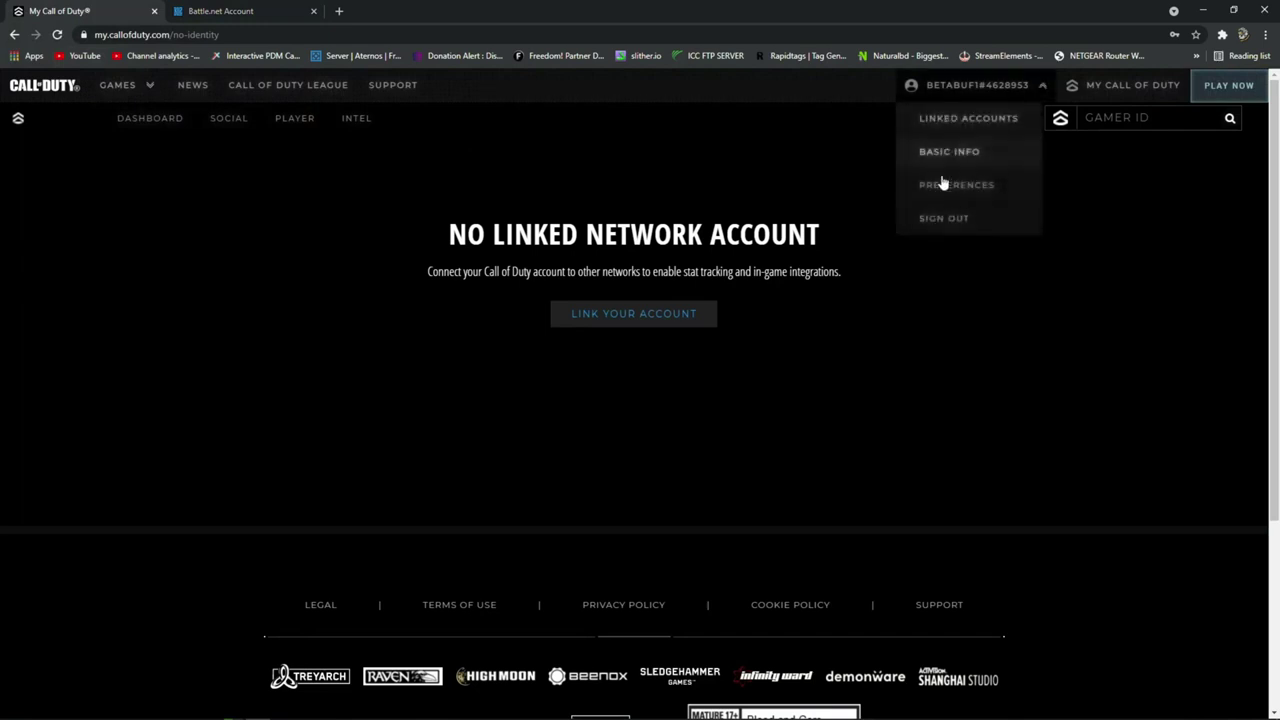
pyautogui.click(957, 122)
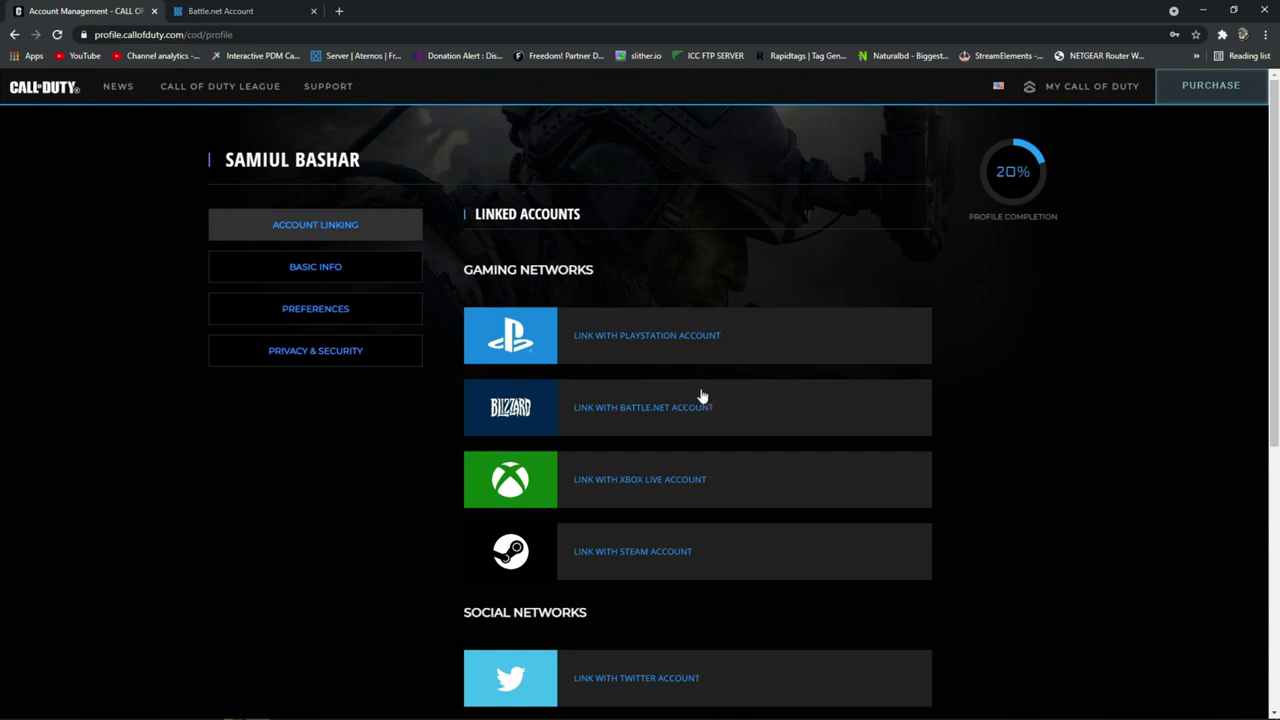
pyautogui.scroll(-2, 696, 397)
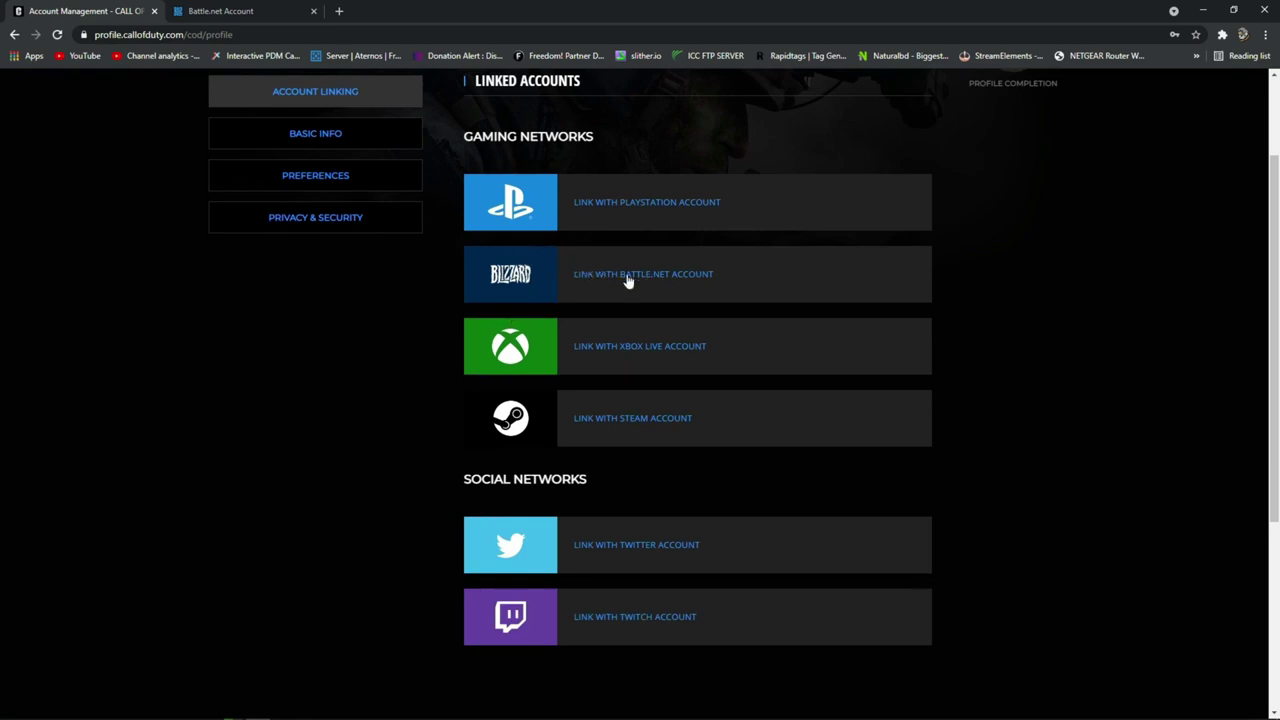
pyautogui.click(660, 276)
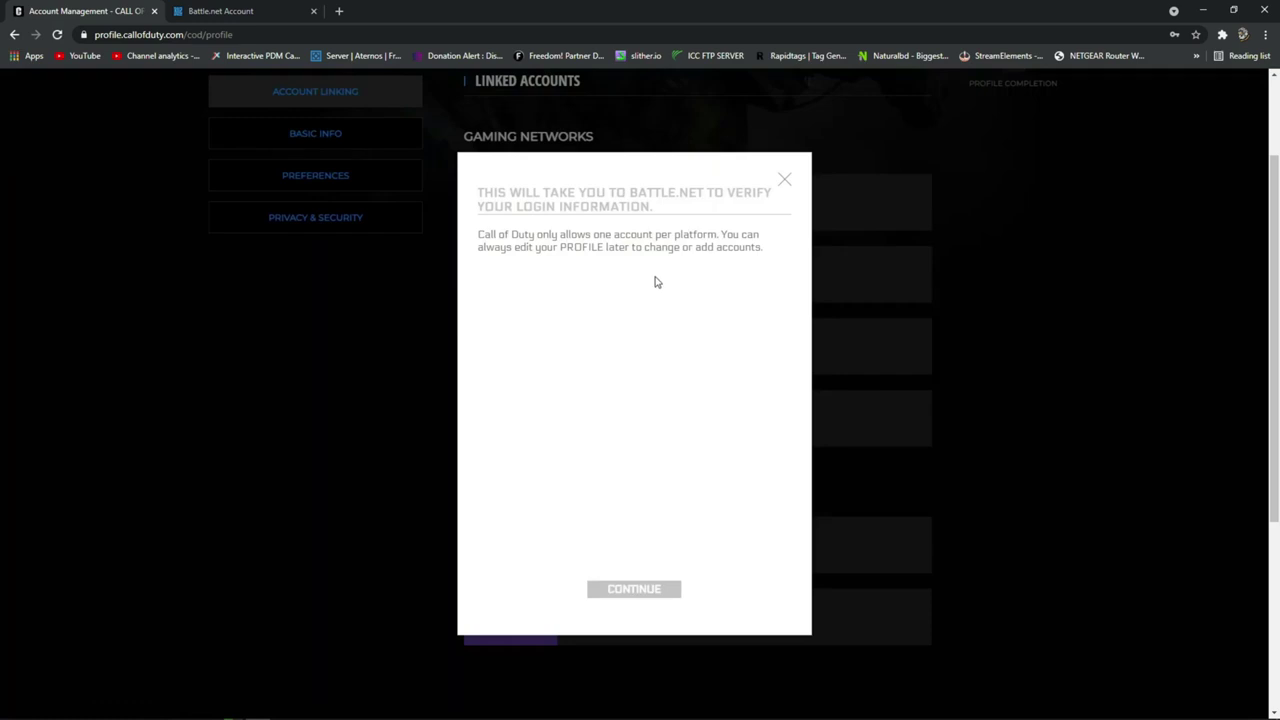
# - Continue to Battle.net and replace the login e-mail with the new account's address
pyautogui.click(641, 590)
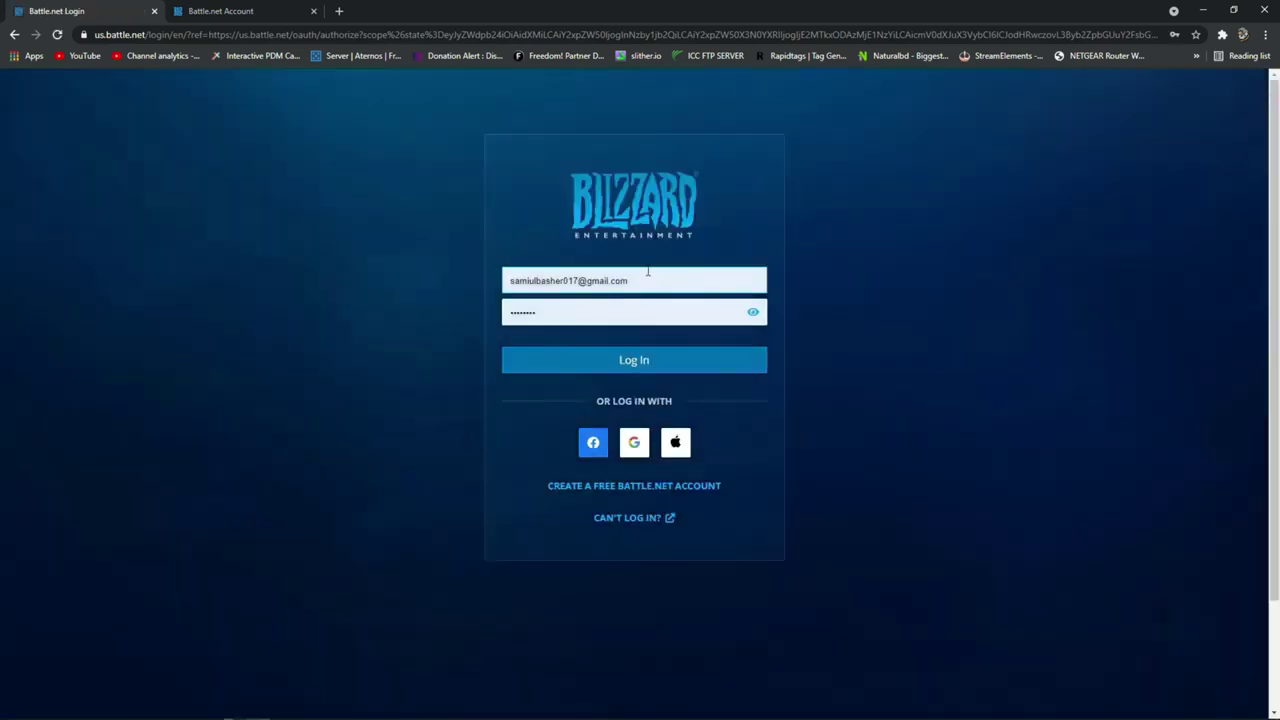
pyautogui.click(648, 275)
pyautogui.moveTo(673, 278); pyautogui.dragTo(317, 257)
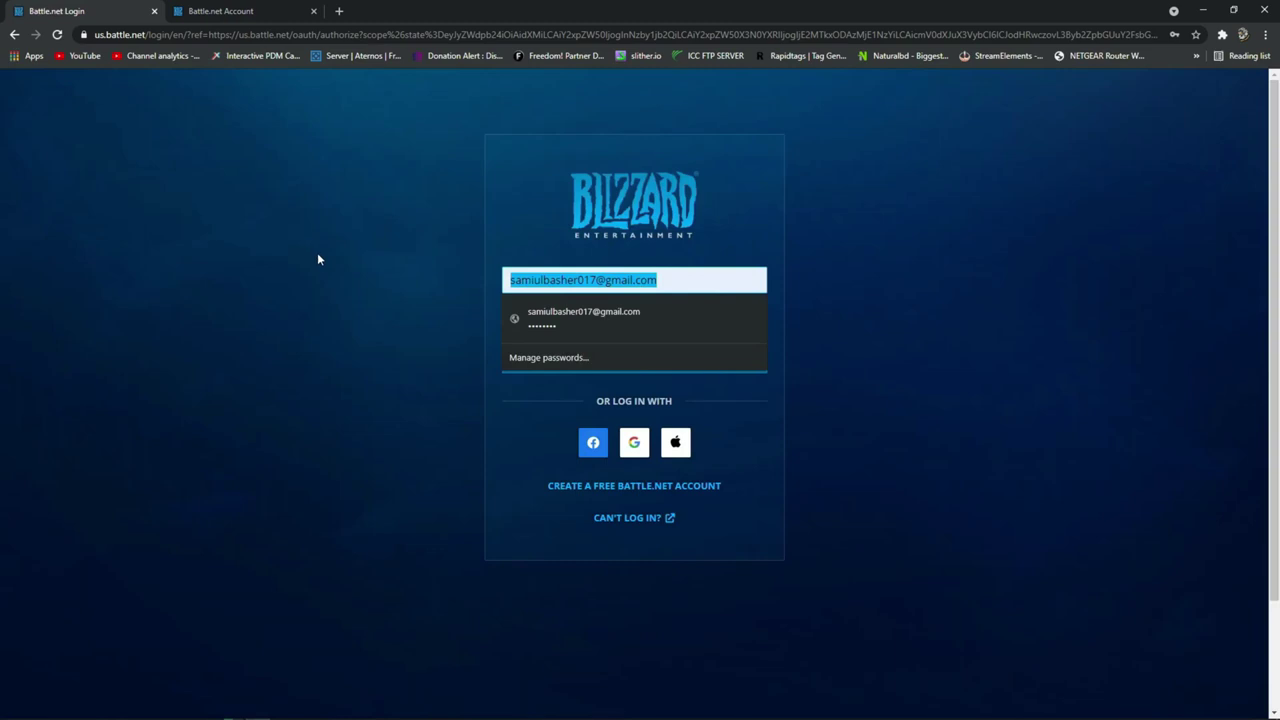
pyautogui.press('BackSpace')
pyautogui.write('sb')
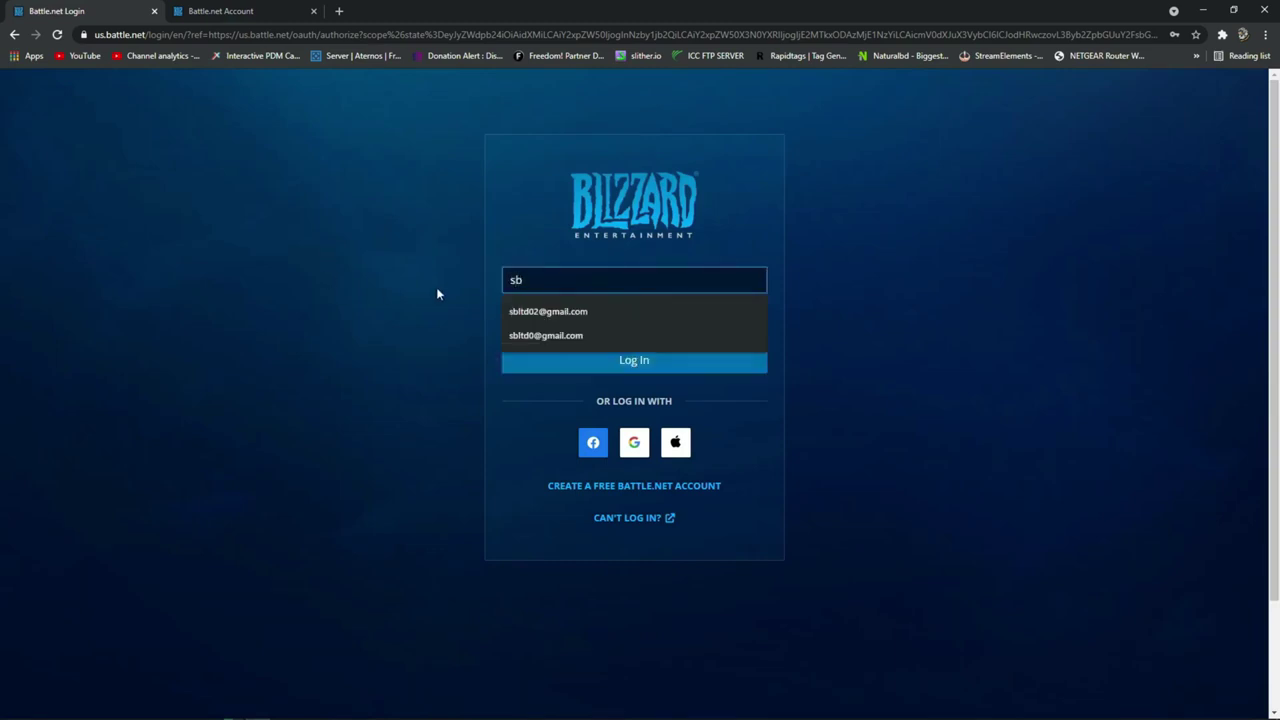
pyautogui.click(630, 311)
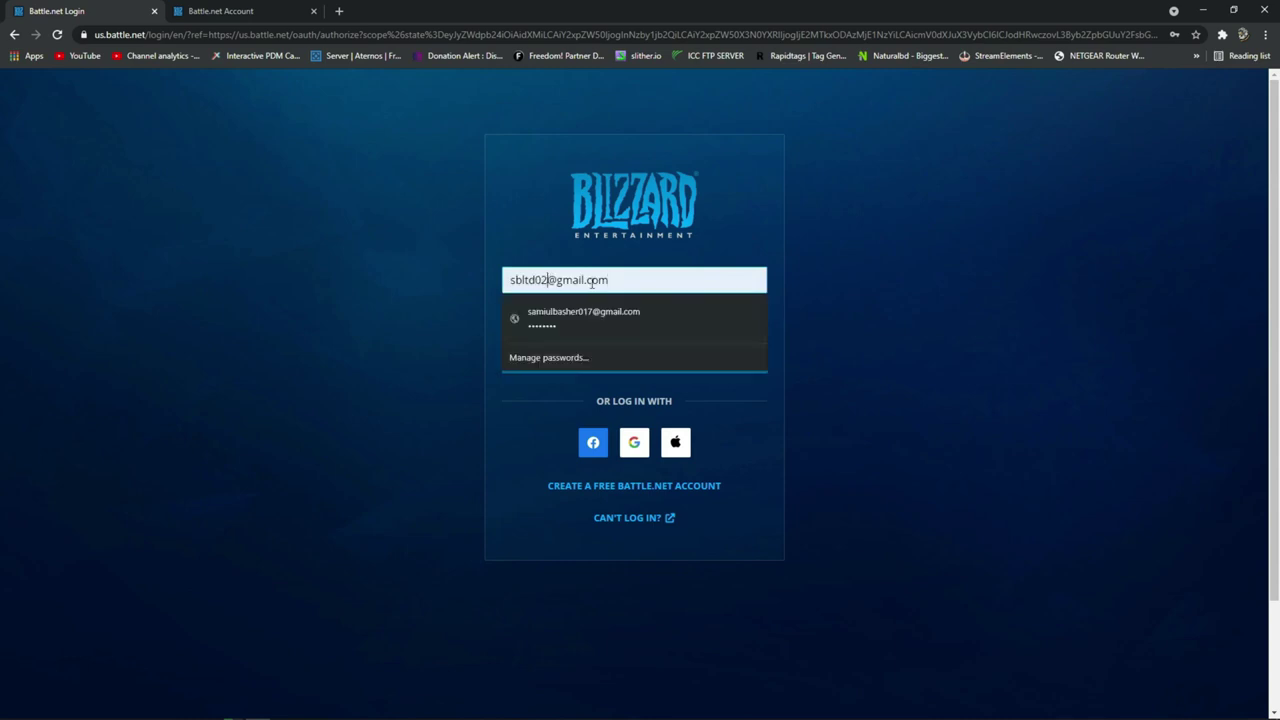
pyautogui.press('BackSpace')
pyautogui.write('3')
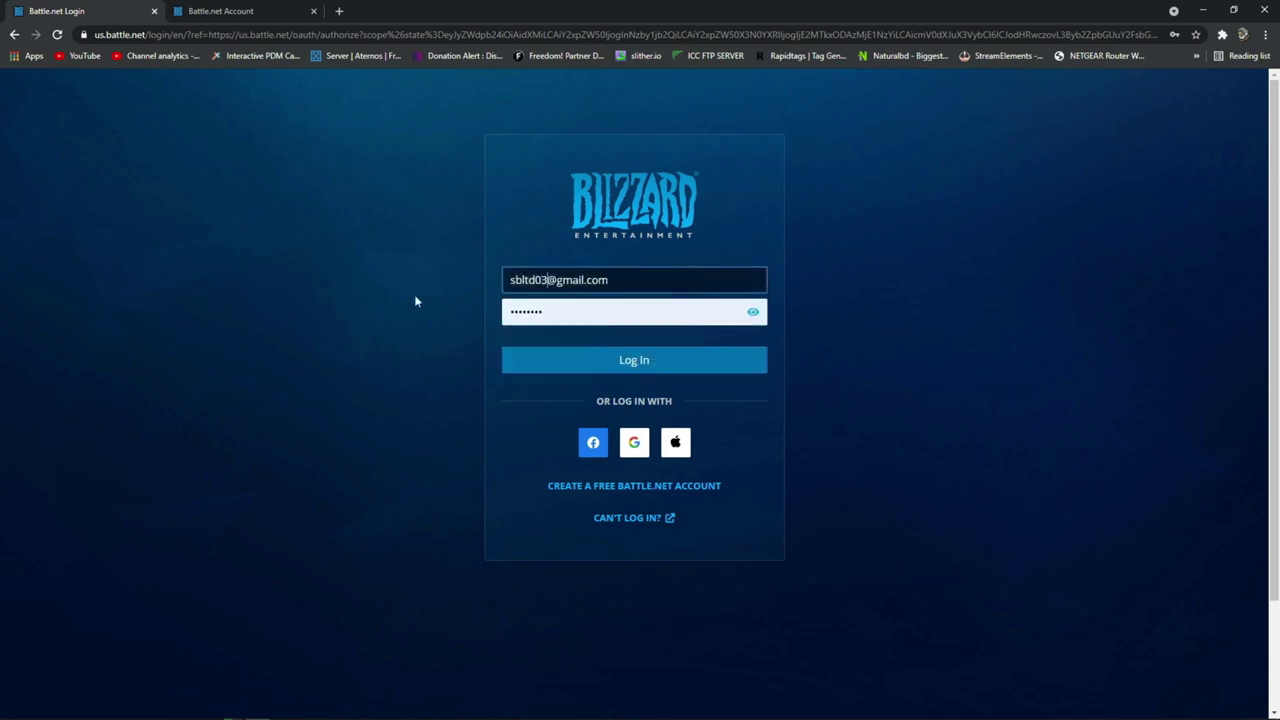
# - Enter the new account's password, log in, and have the verification code sent by e-mail
pyautogui.doubleClick(523, 309)
pyautogui.press('BackSpace')
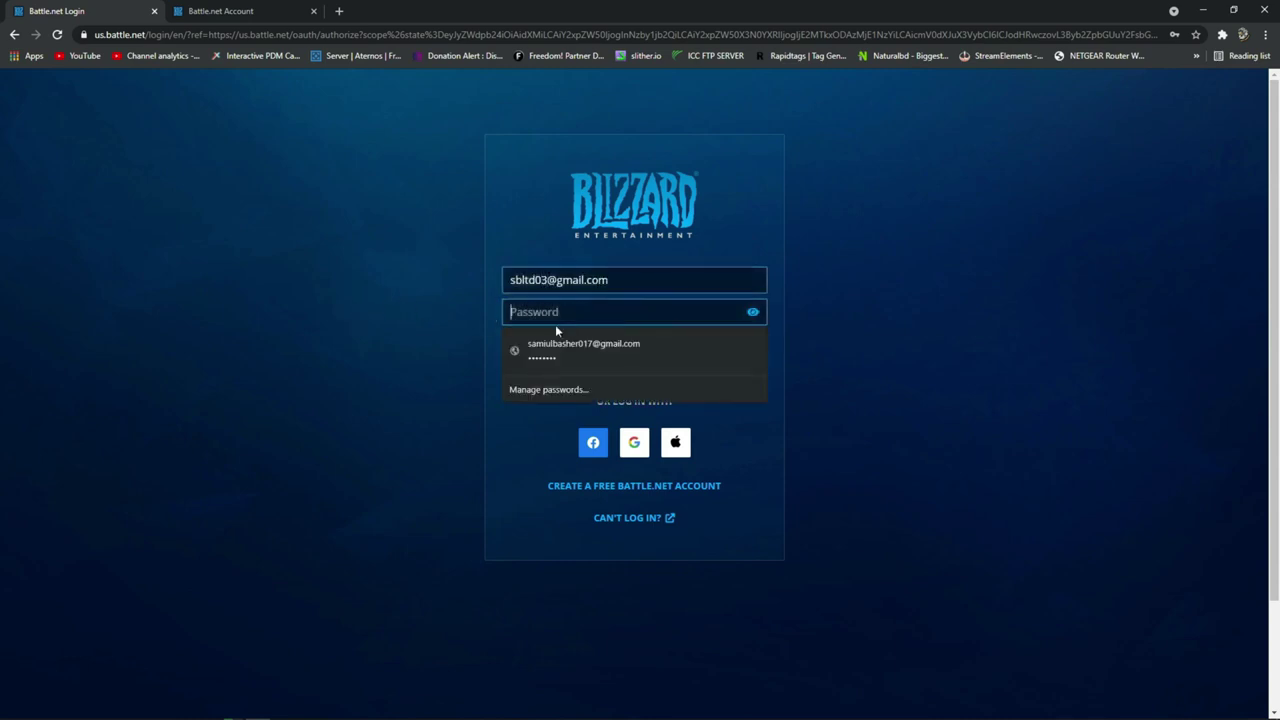
pyautogui.write('•')
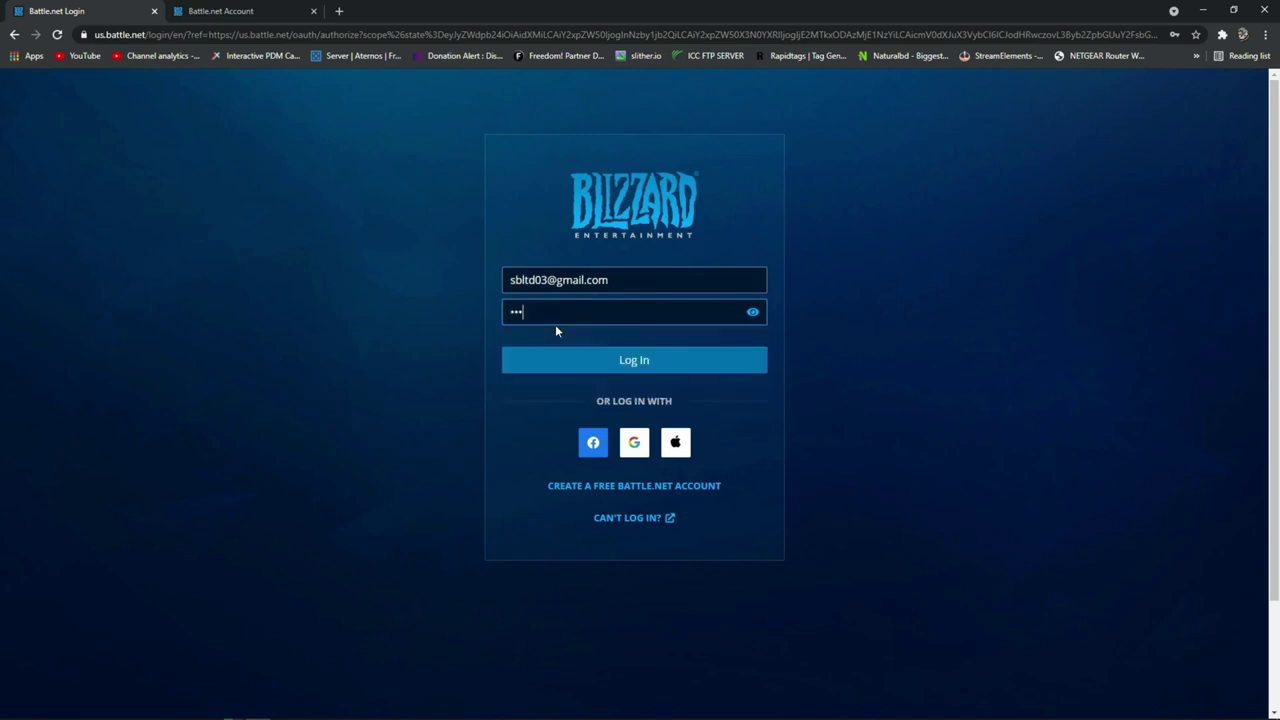
pyautogui.write('•••••••••')
pyautogui.click(545, 360)
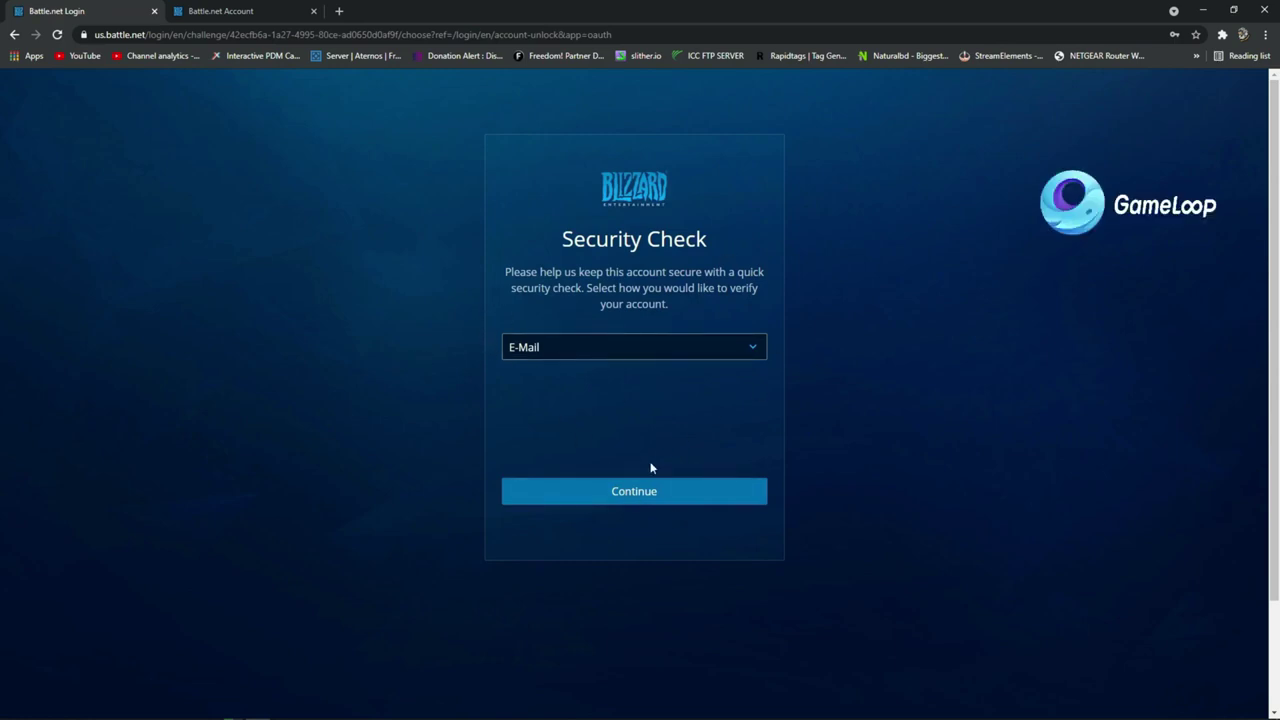
pyautogui.click(646, 494)
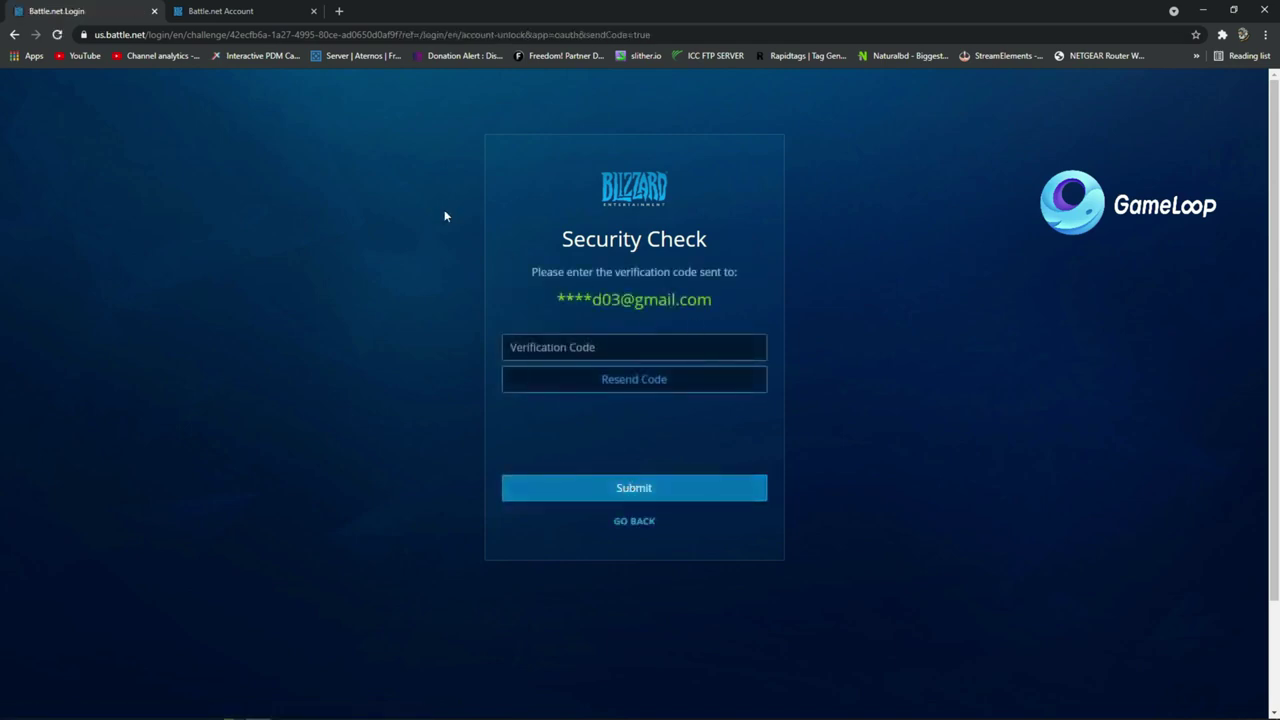
pyautogui.click(339, 11)
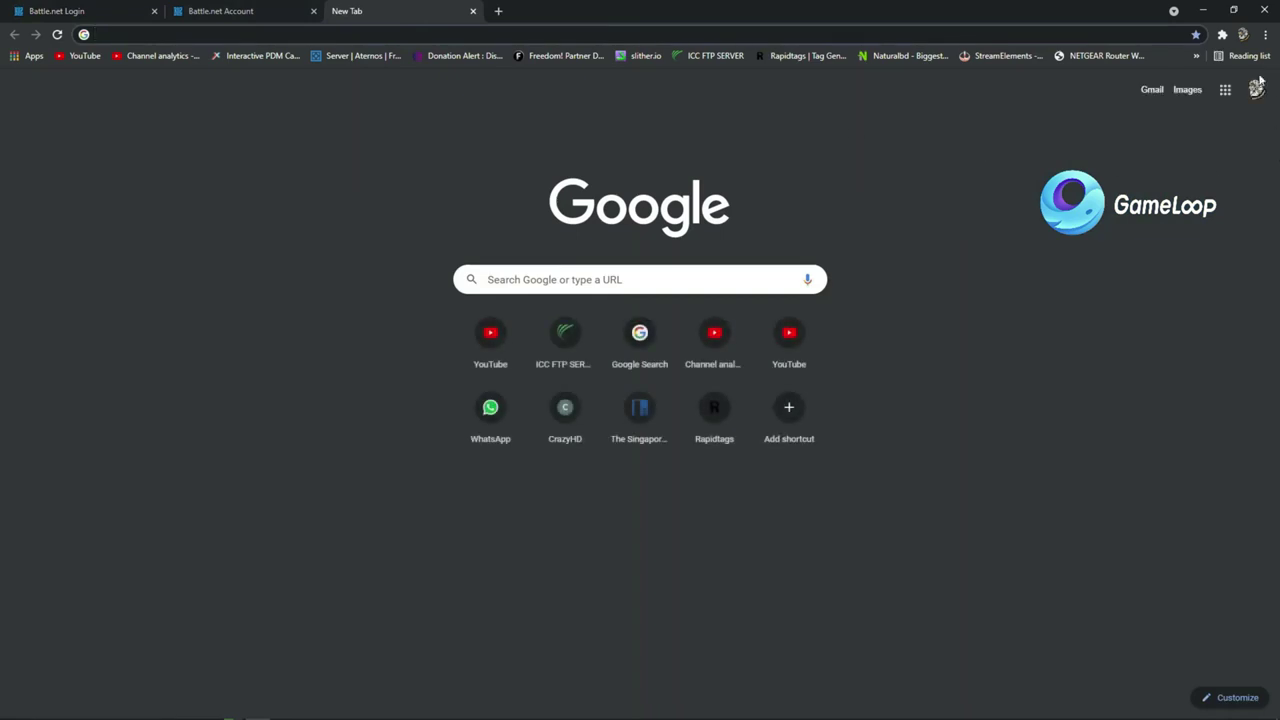
# - Switch to the new account's Google profile and open the Blizzard Account Verification email in Gmail
pyautogui.click(1256, 89)
pyautogui.click(1077, 453)
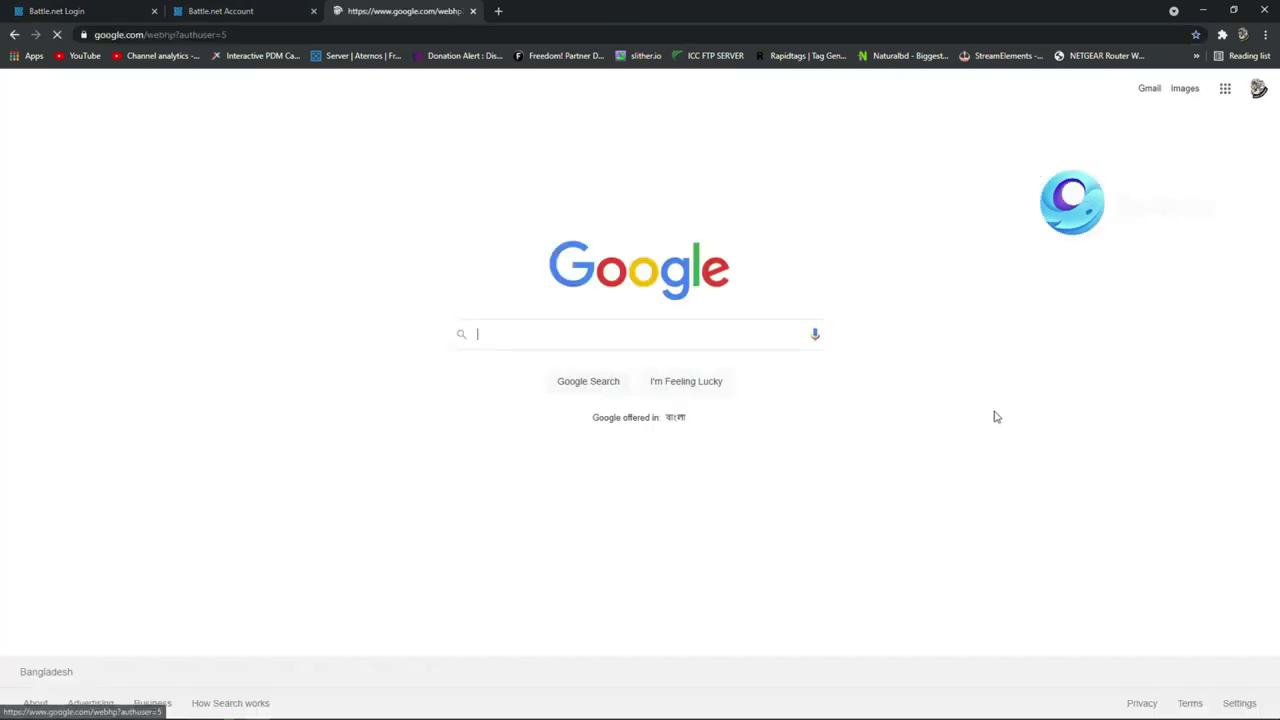
pyautogui.click(1147, 88)
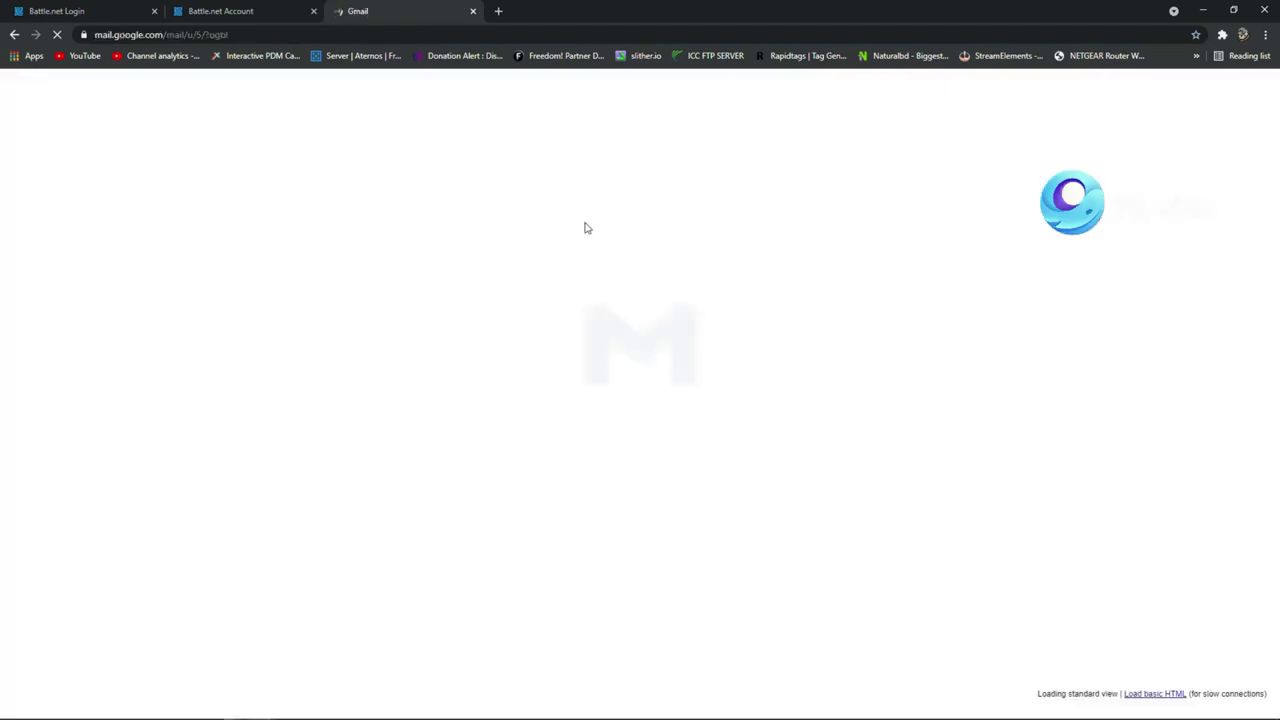
pyautogui.click(463, 200)
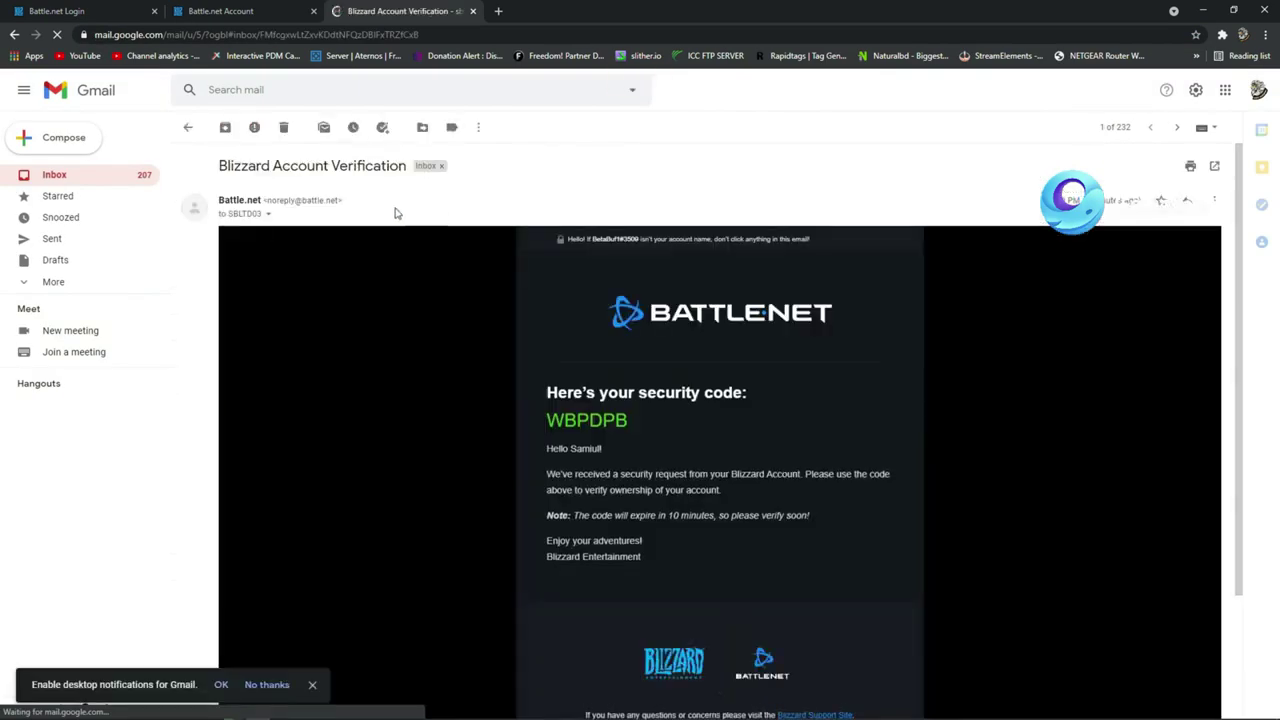
# - Copy the security code from the email and return to the Battle.net security check
pyautogui.moveTo(630, 420); pyautogui.dragTo(548, 420)
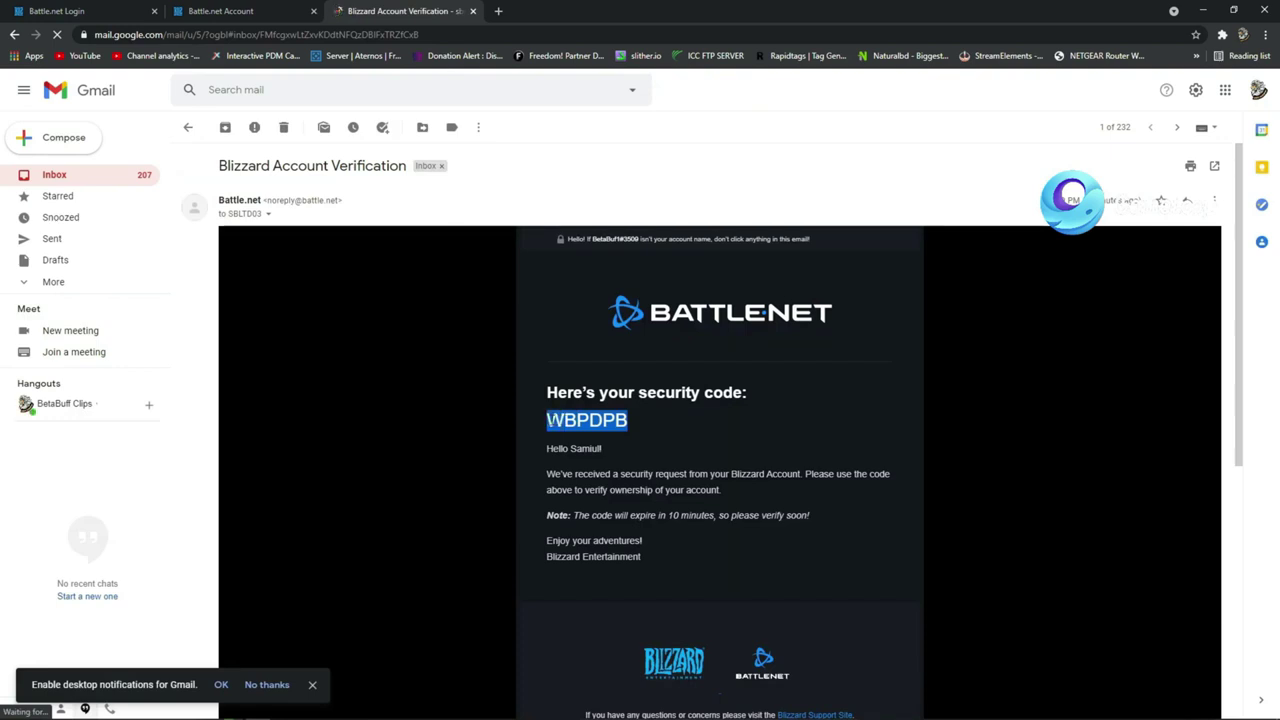
pyautogui.rightClick(550, 420)
pyautogui.click(575, 428)
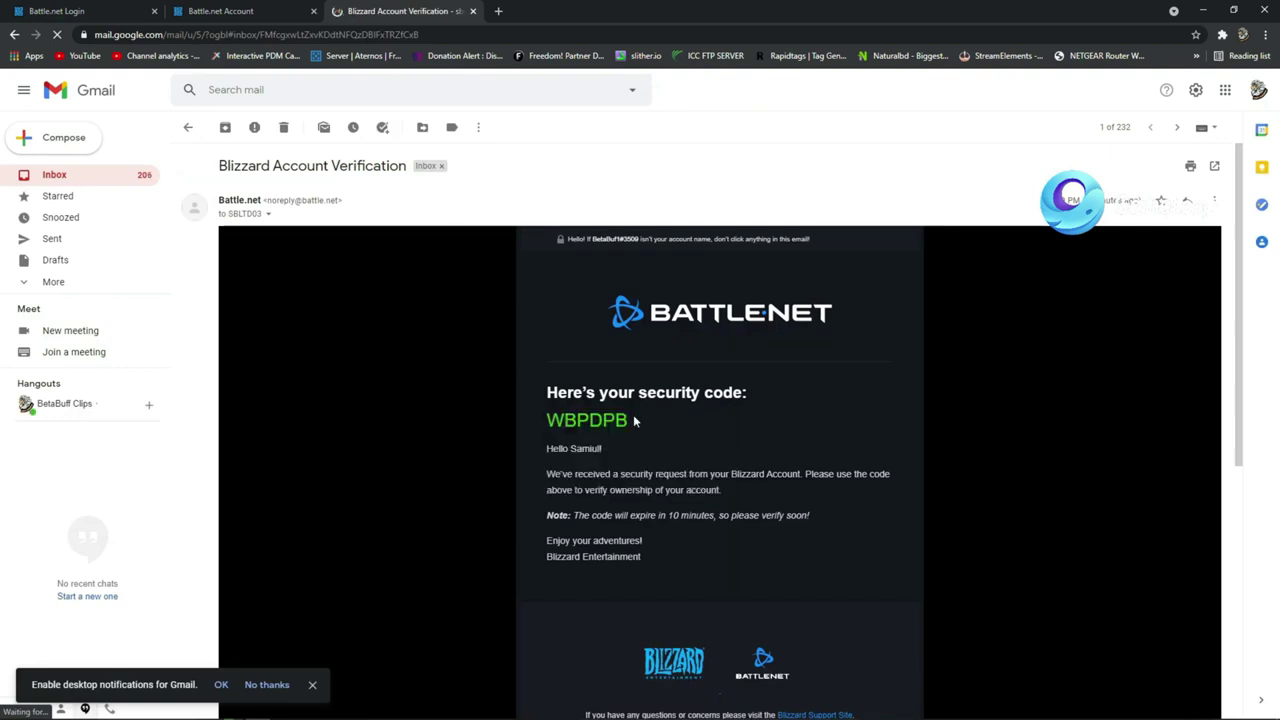
pyautogui.moveTo(634, 421); pyautogui.dragTo(548, 421)
pyautogui.rightClick(549, 421)
pyautogui.click(586, 437)
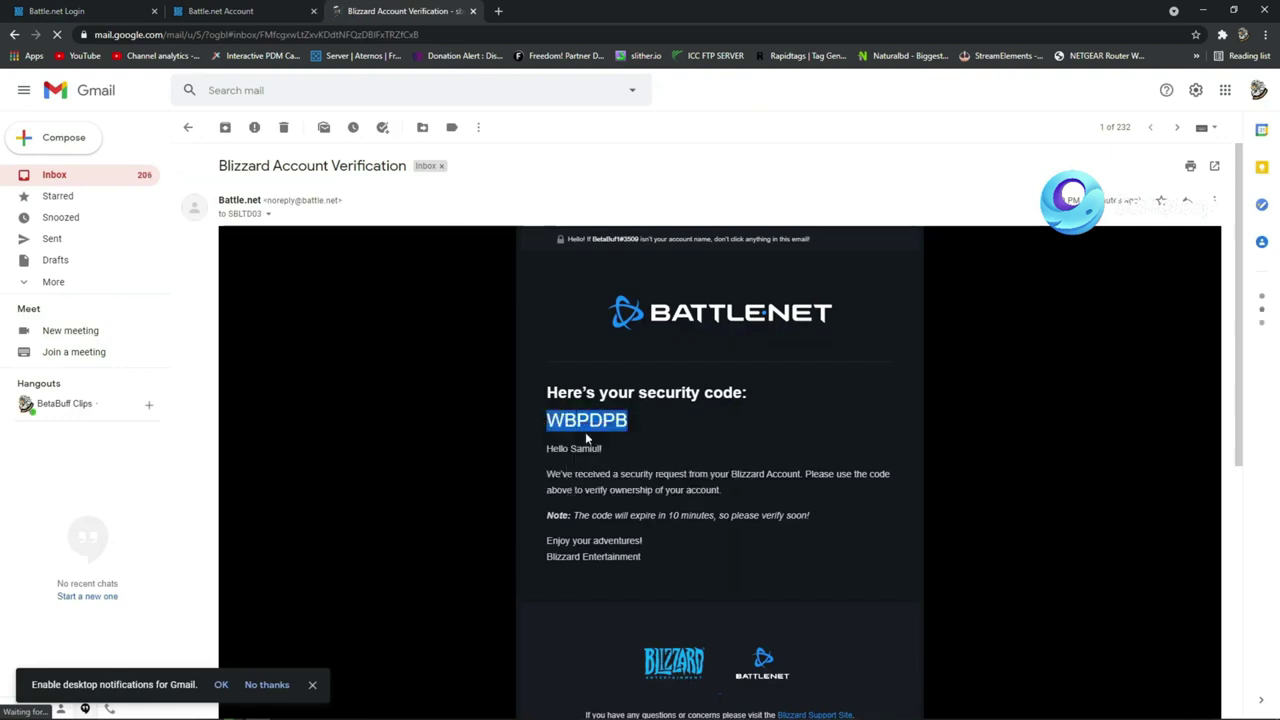
pyautogui.click(78, 10)
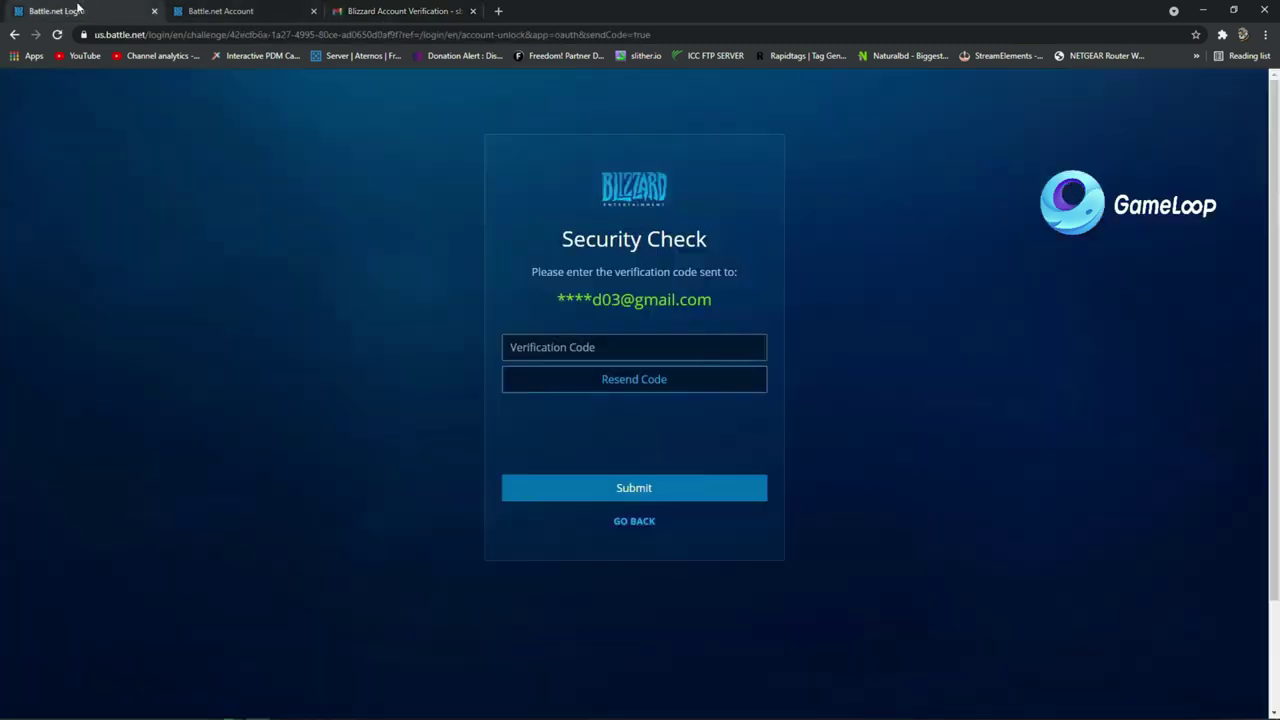
# - Paste the emailed security code into the Verification Code field and submit it
pyautogui.hotkey('ctrl', 'v')
pyautogui.click(655, 487)
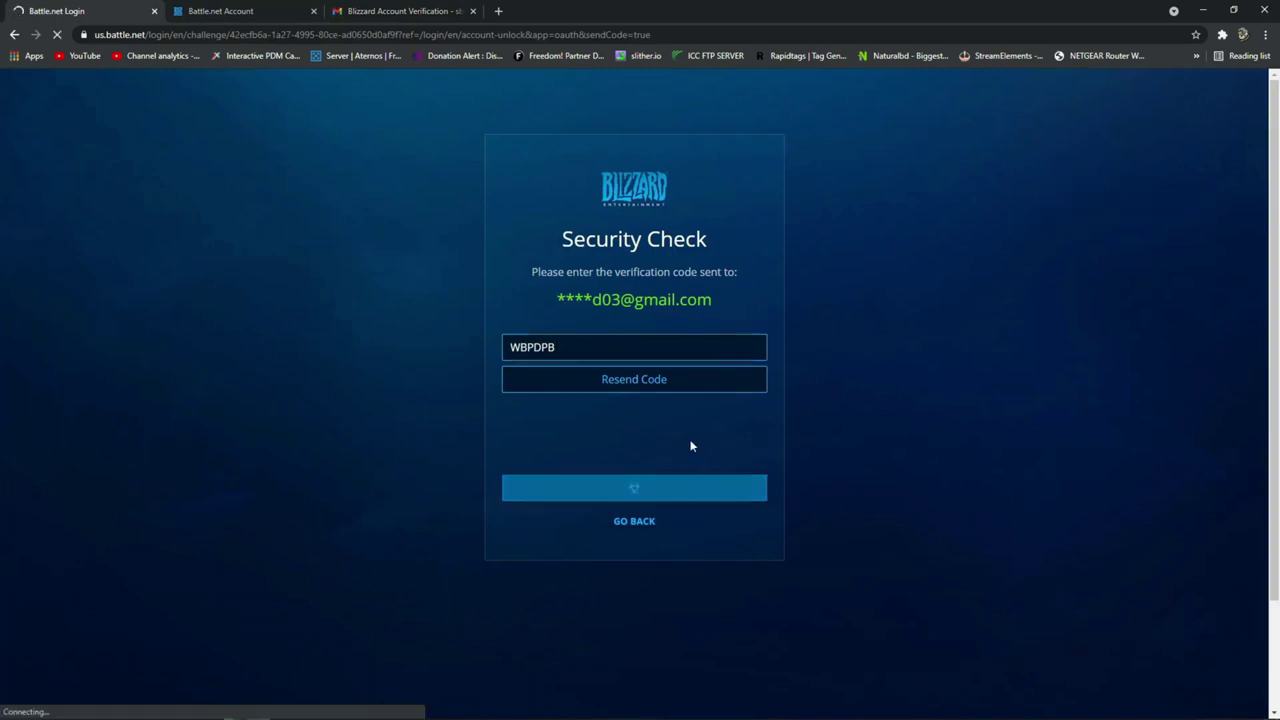